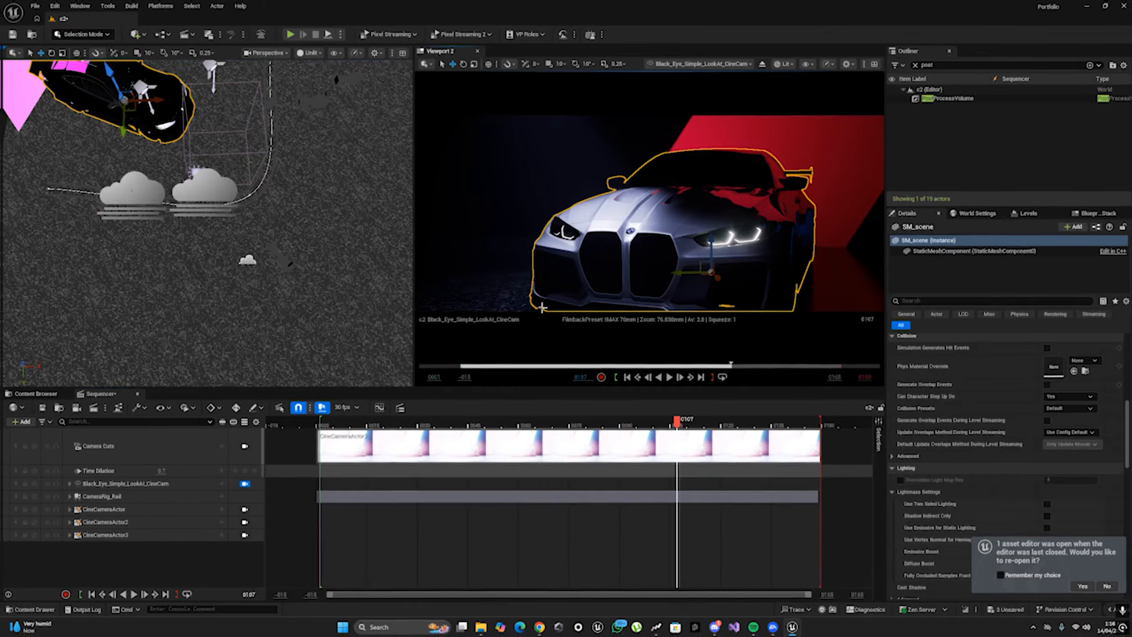
Step: Frame the car's front from slightly above the hood and create a new cine camera in the sequence from that view
left_click_drag(662, 262, 731, 268, "alt")
mouse_move(663, 262)
right_mouse_down("alt")
mouse_move(714, 268)
mouse_move(669, 256)
mouse_move(660, 265)
right_mouse_up("alt")
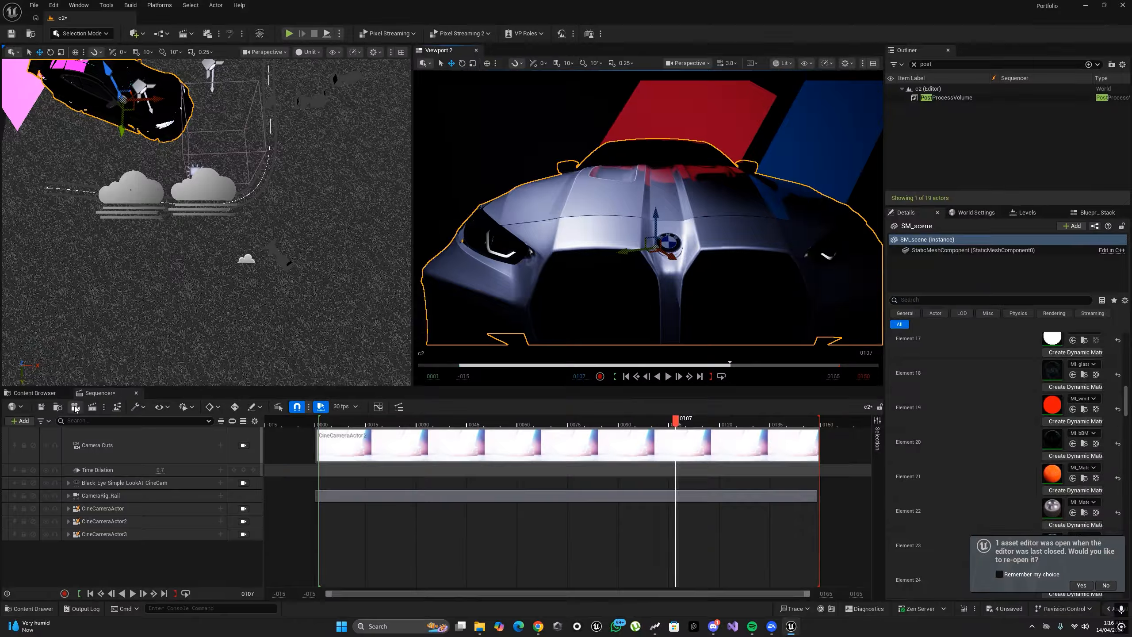
left_click(109, 410)
right_click_drag(790, 267, 796, 268)
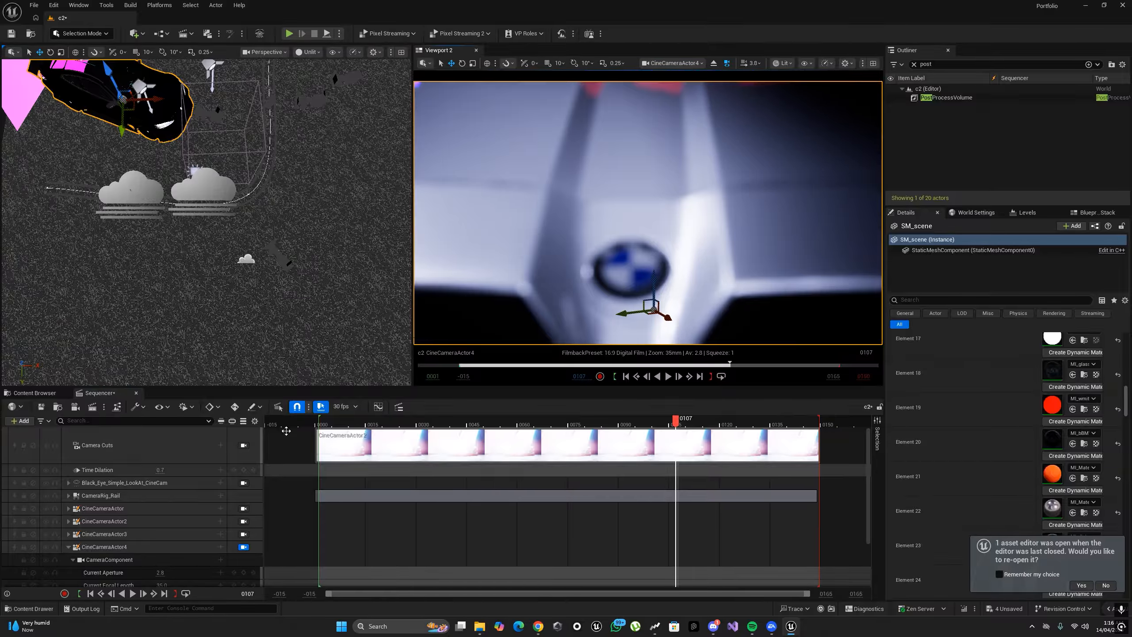
Step: Set the new cine camera's filmback to IMAX 70mm and its crop to 2.39, dismissing the asset re-open notification
left_click(136, 546)
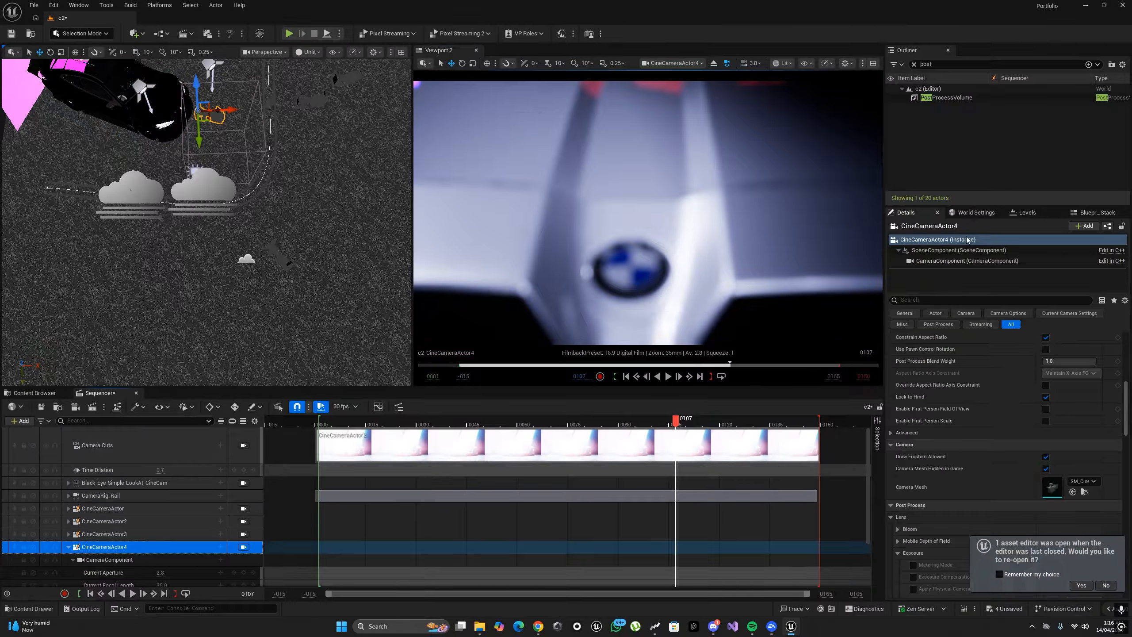
scroll(1056, 384, "up", 8)
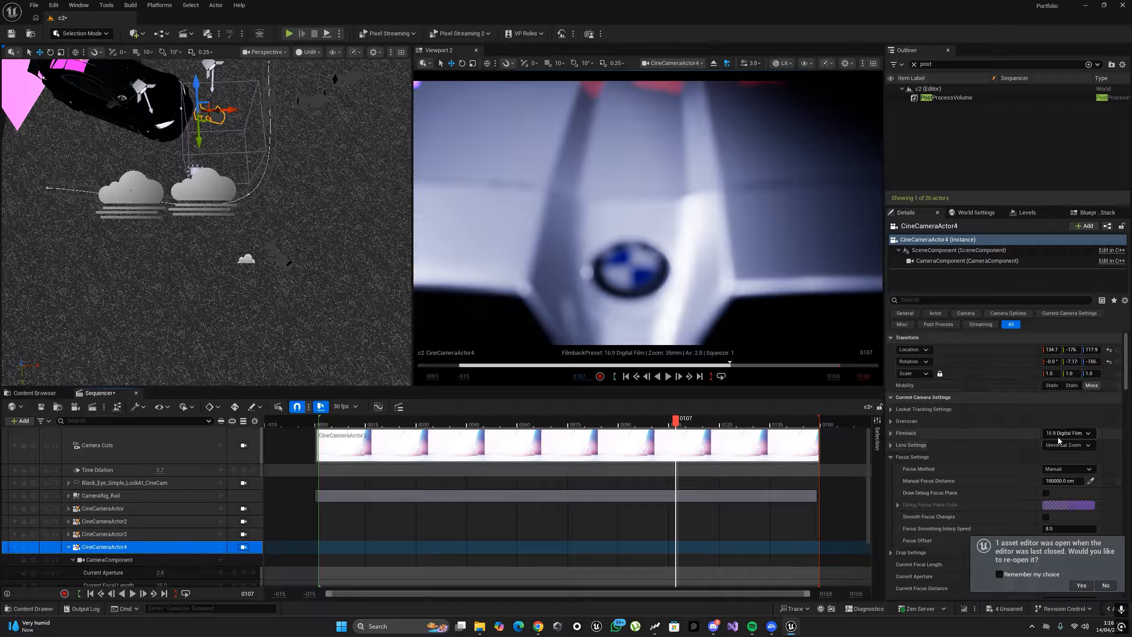
left_click(1060, 437)
left_click(1077, 508)
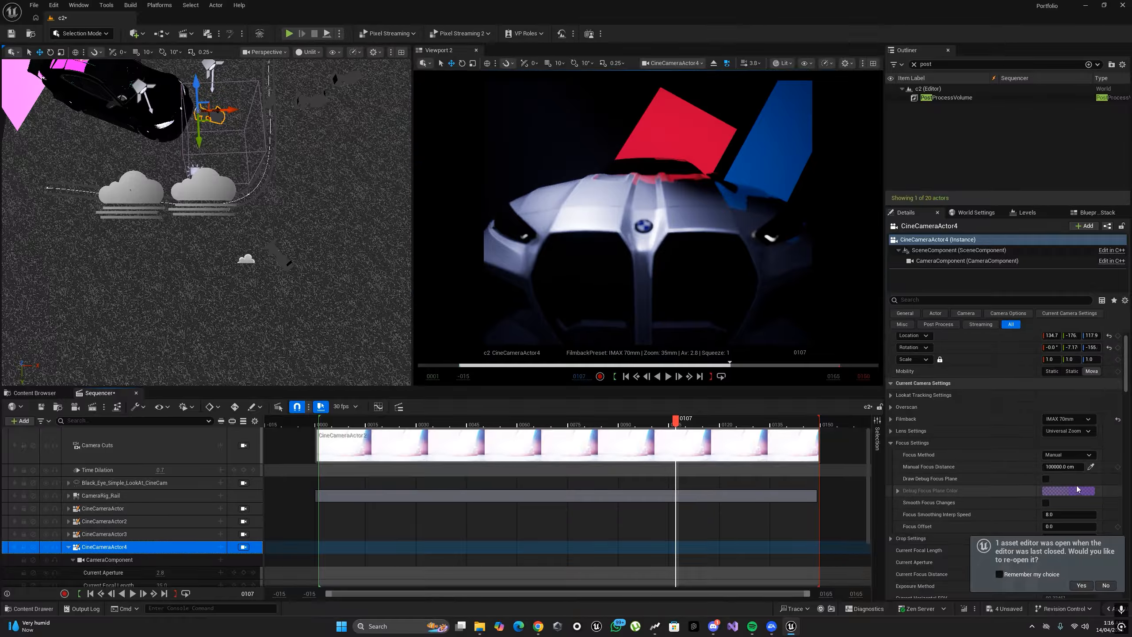
left_click(1106, 585)
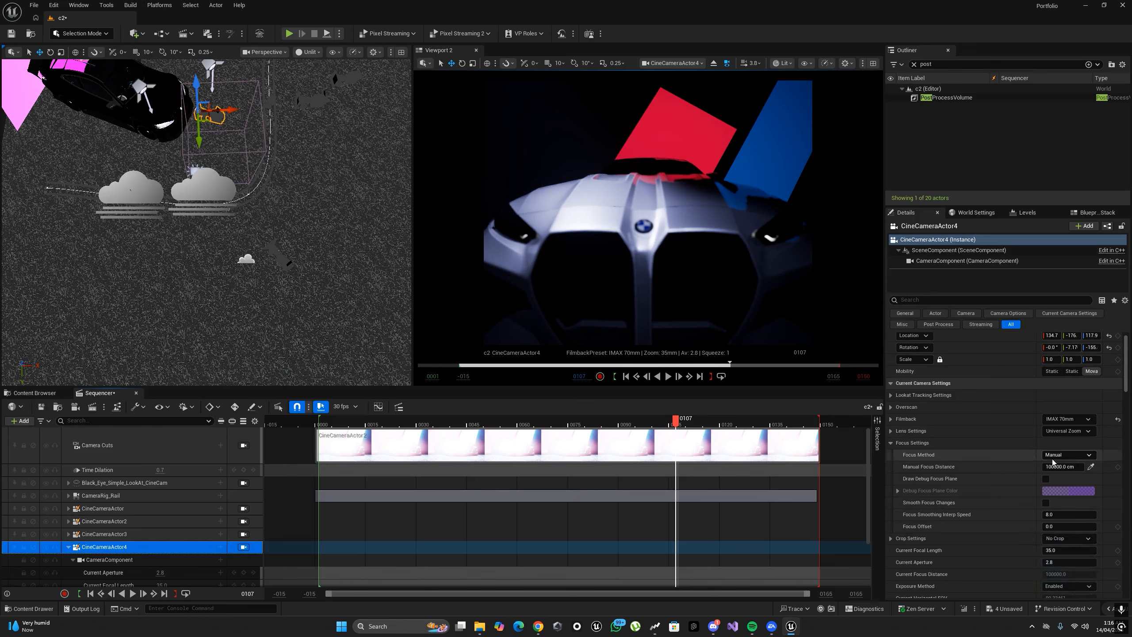
left_click(1068, 538)
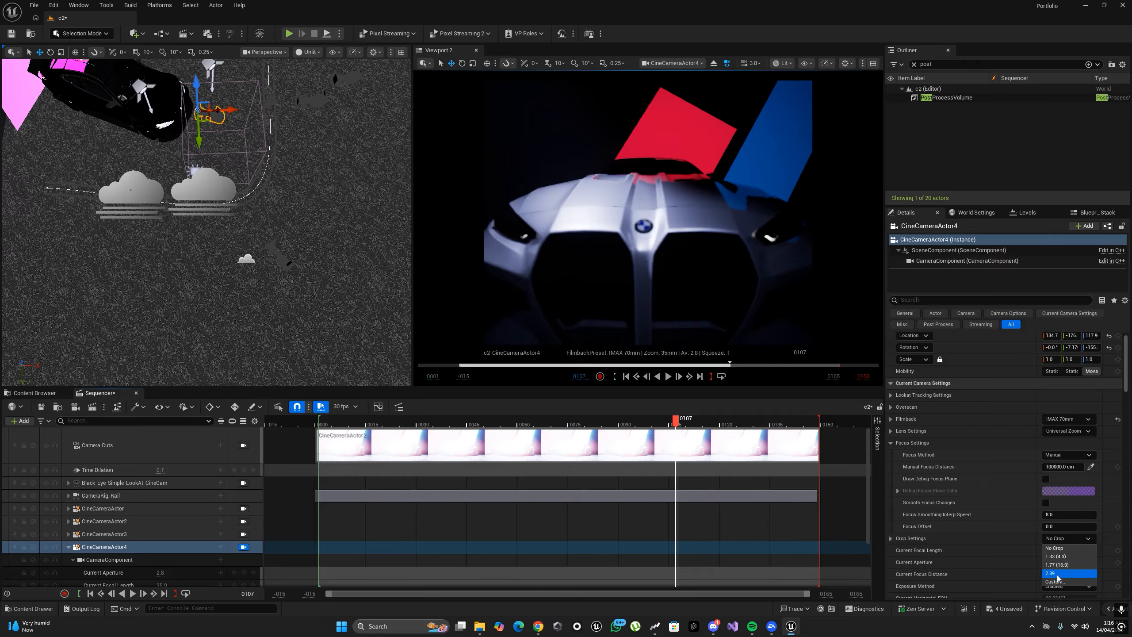
left_click(1058, 573)
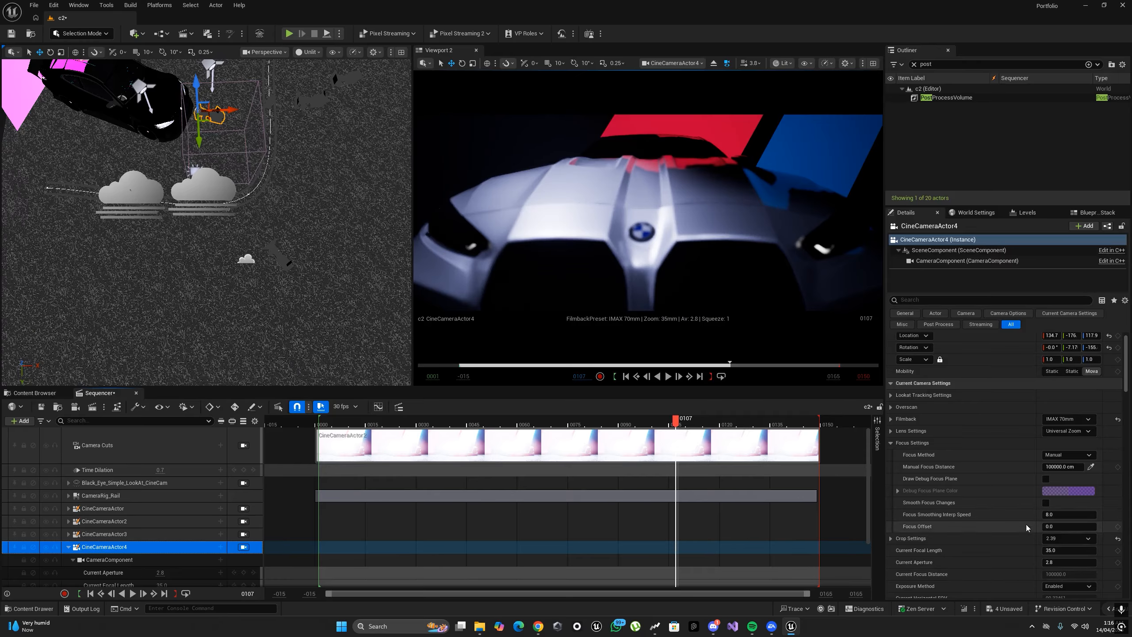
Step: Set the squeeze factor in the camera's lens settings to 2
scroll(1078, 526, "up", 1)
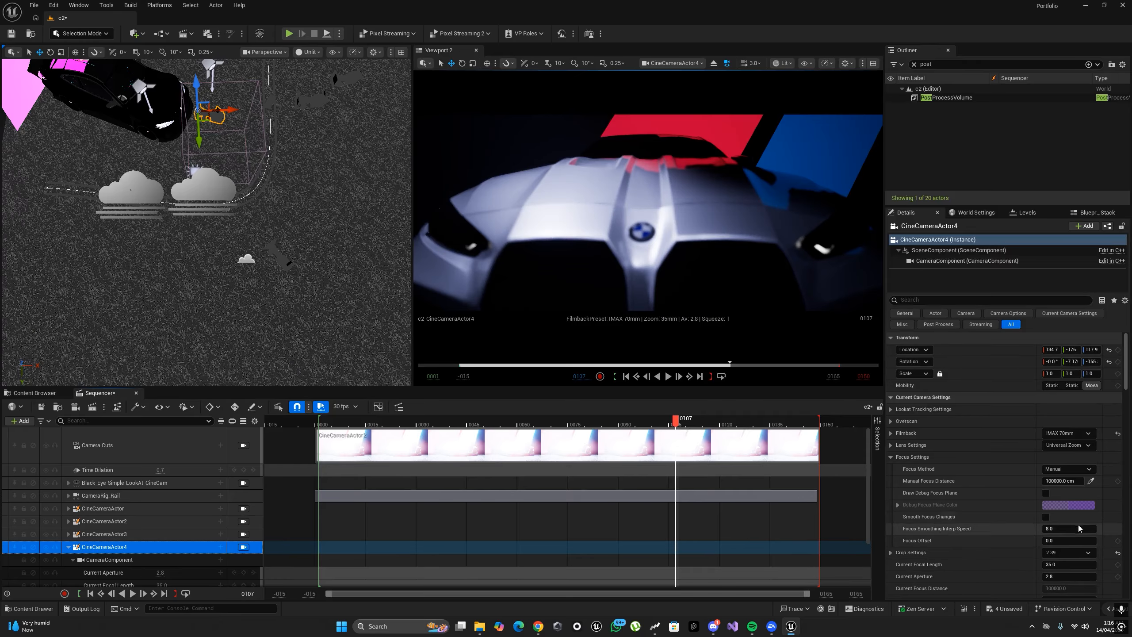
left_click(891, 445)
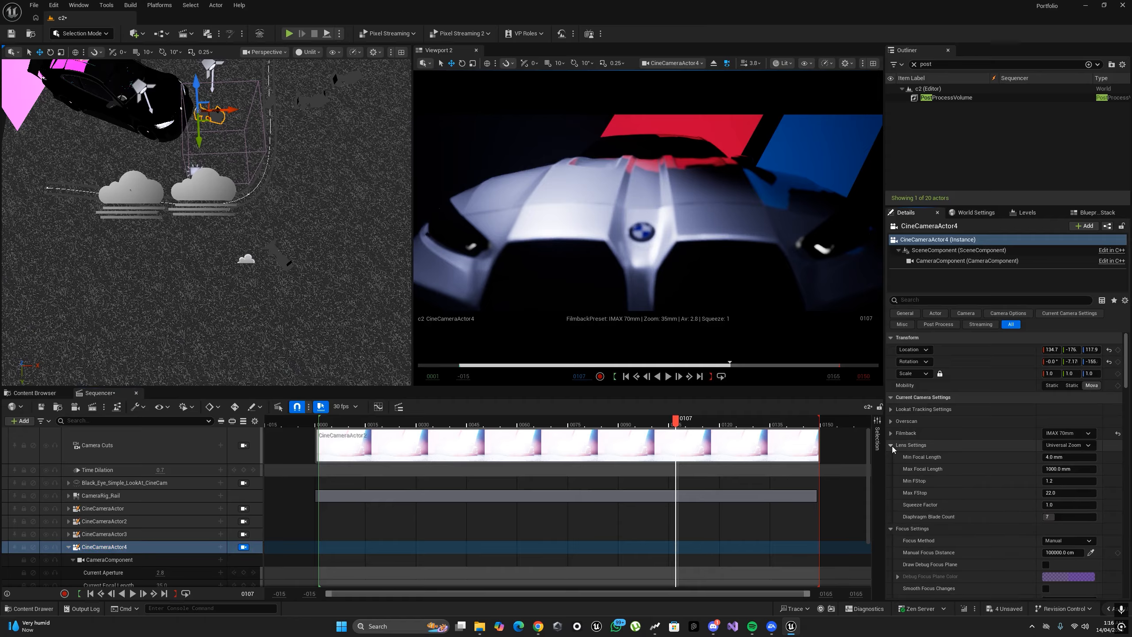
left_click_drag(1055, 505, 1082, 505)
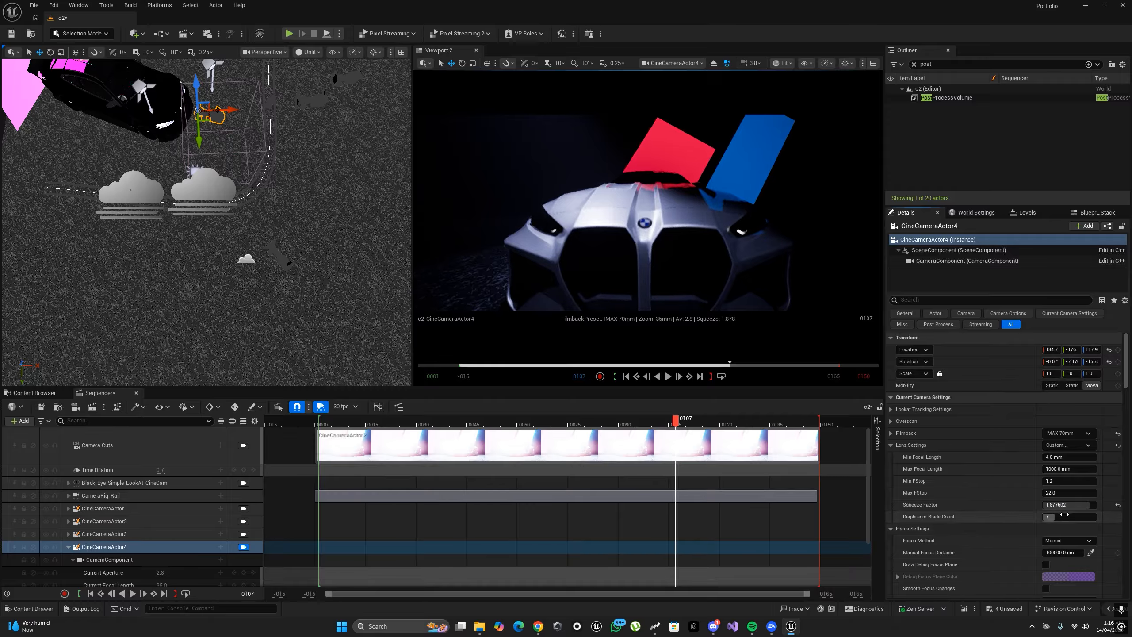
left_click(1085, 506)
type("2")
key("Return")
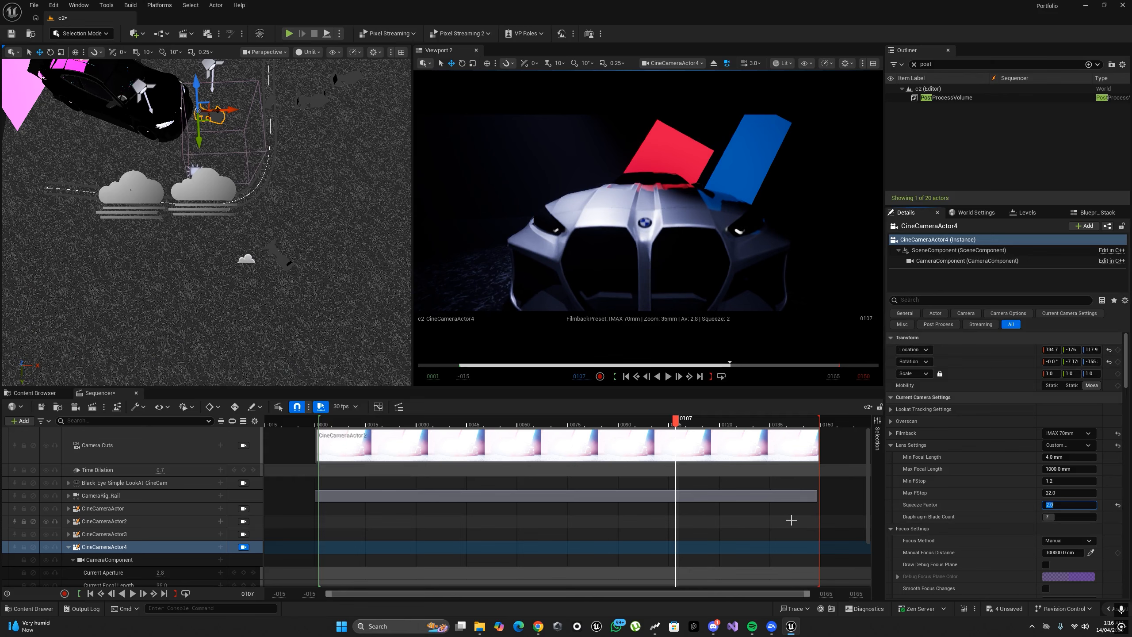
left_click(977, 505)
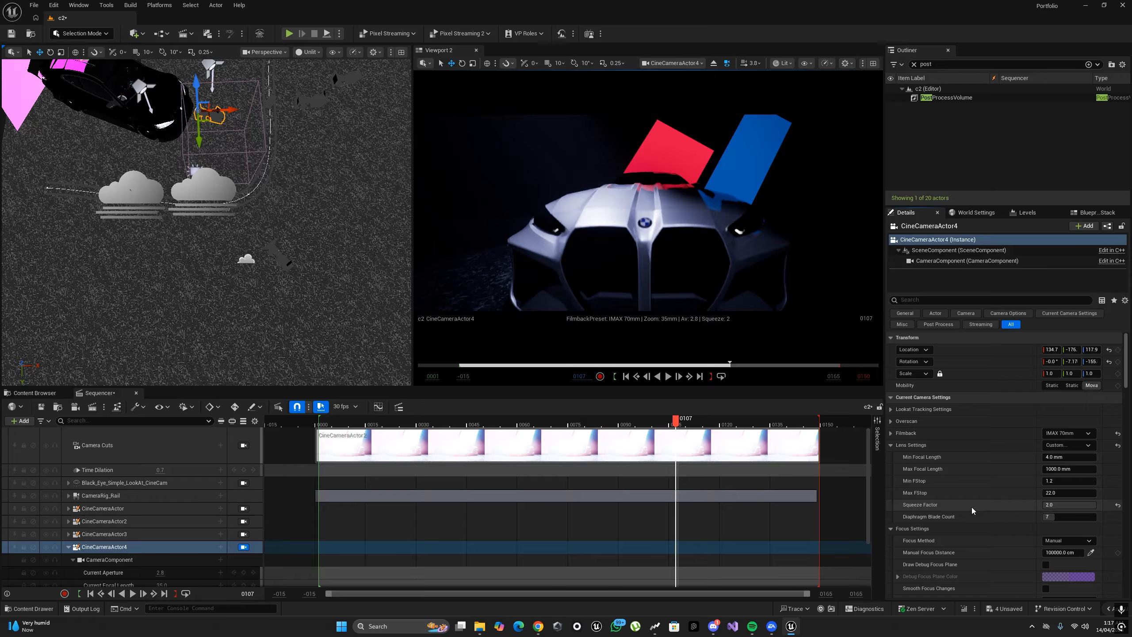
Step: Set the camera's current focal length to 70 and its lens squeeze factor to 1
scroll(1109, 532, "down", 2)
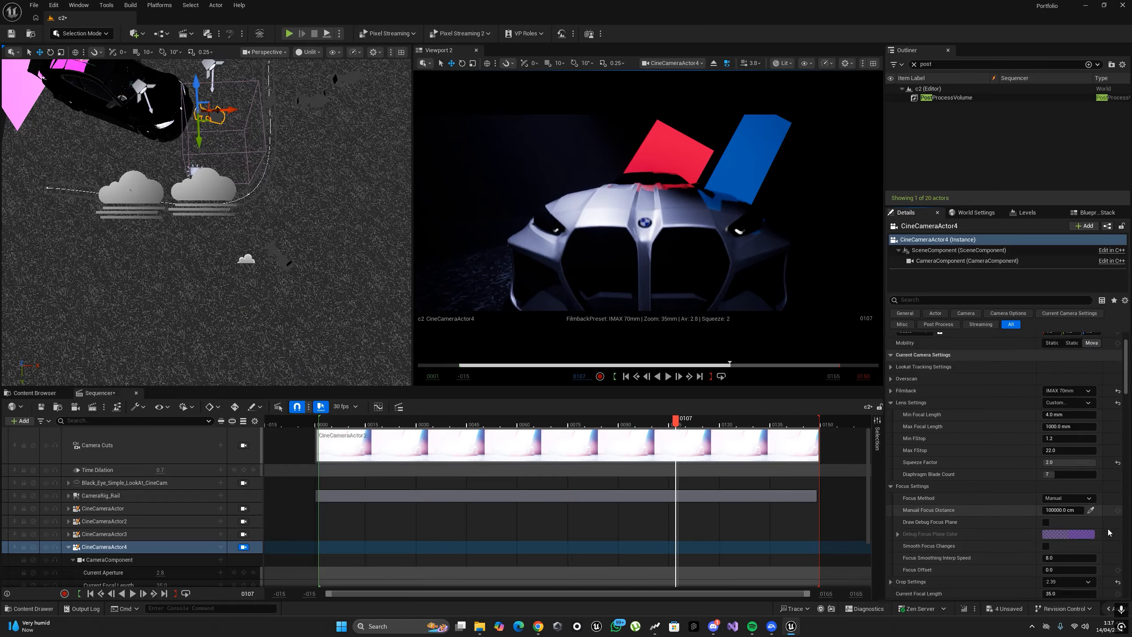
scroll(1063, 498, "up", 2)
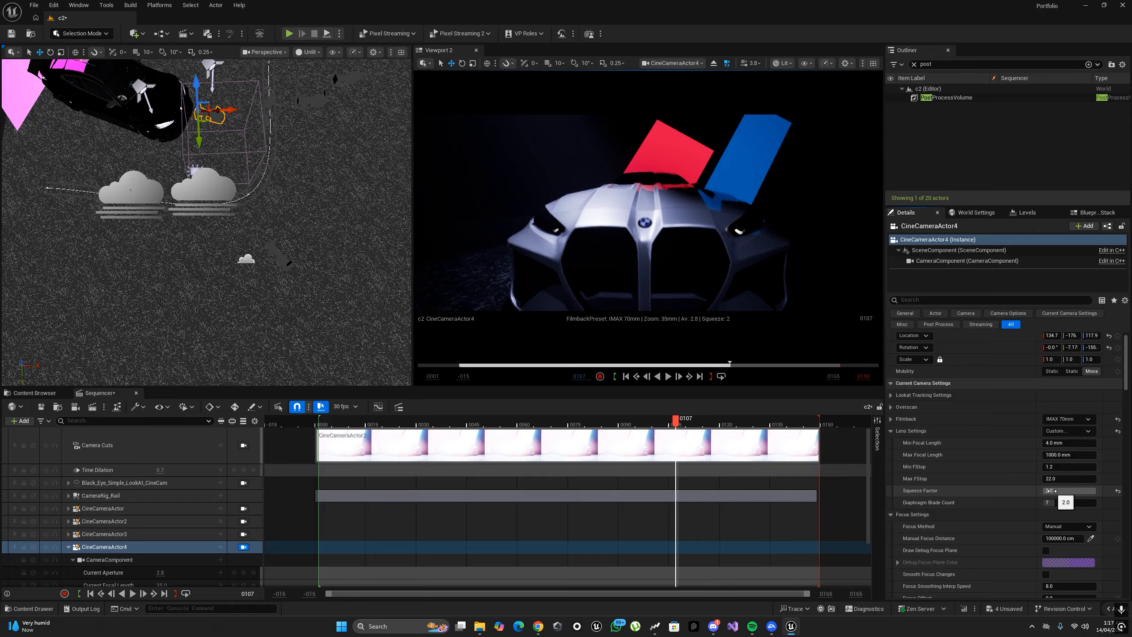
scroll(1053, 495, "down", 5)
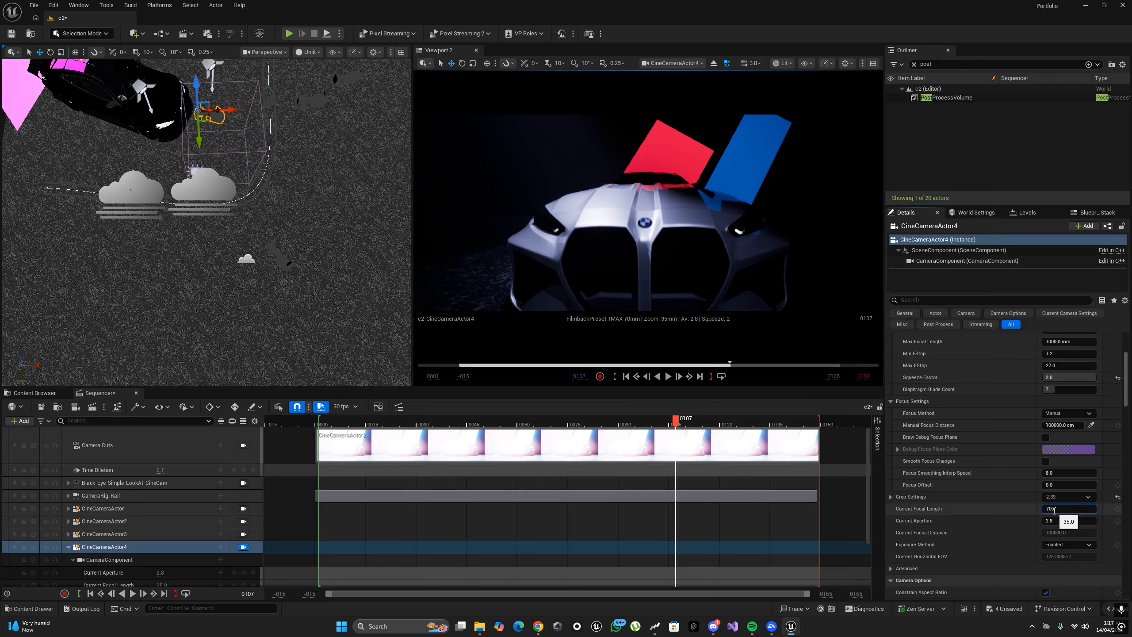
key("Return")
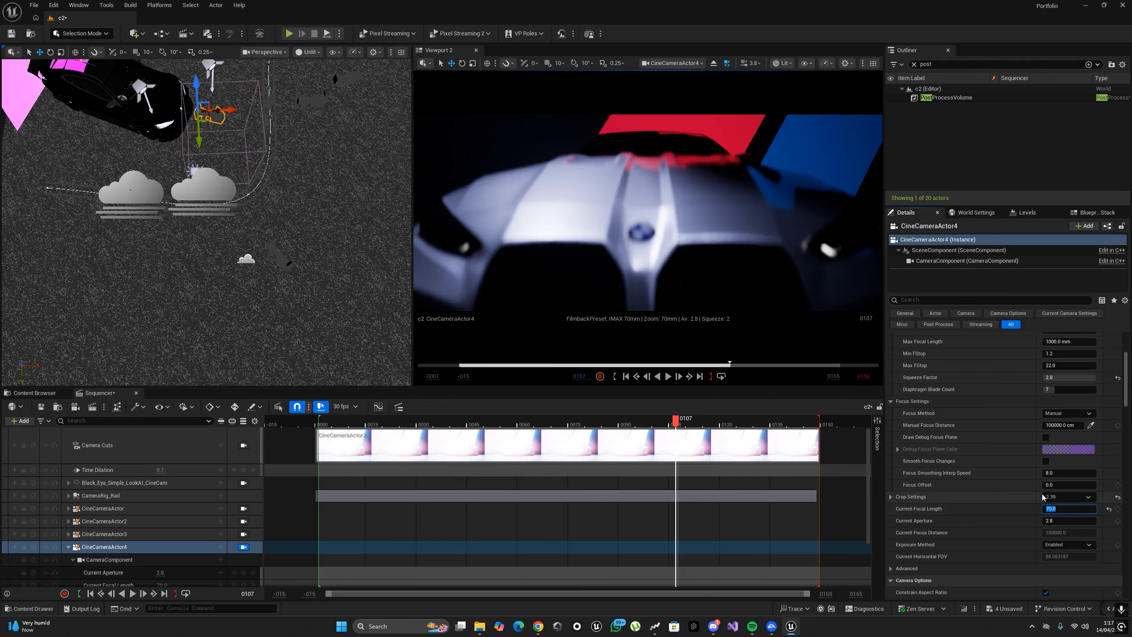
scroll(1050, 402, "up", 5)
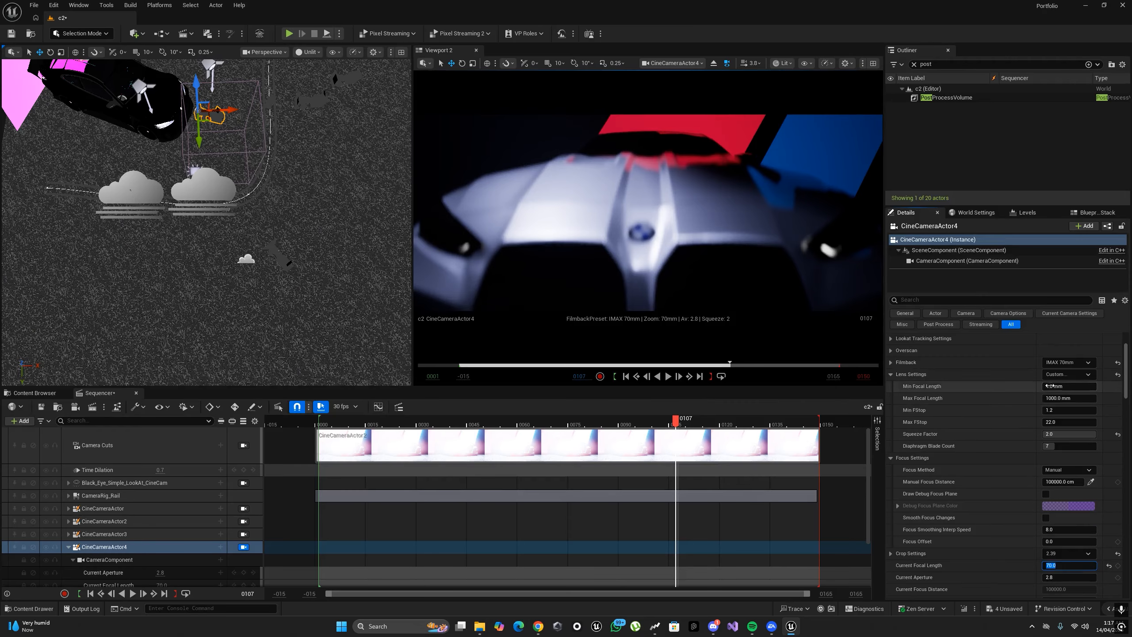
scroll(1034, 464, "down", 3)
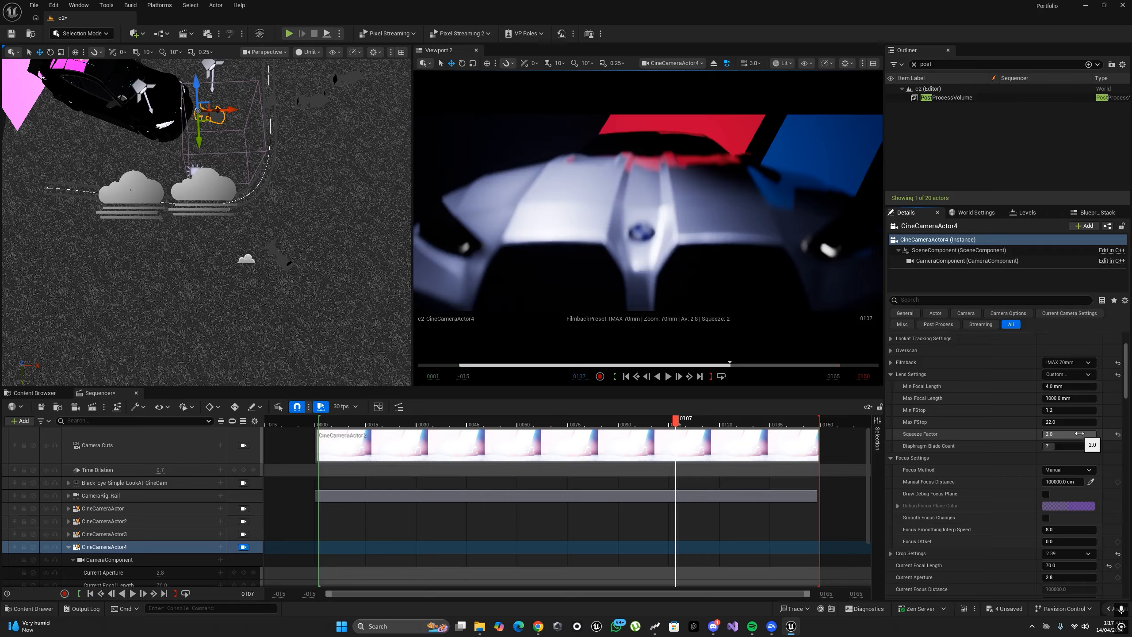
left_click_drag(1070, 434, 1042, 434)
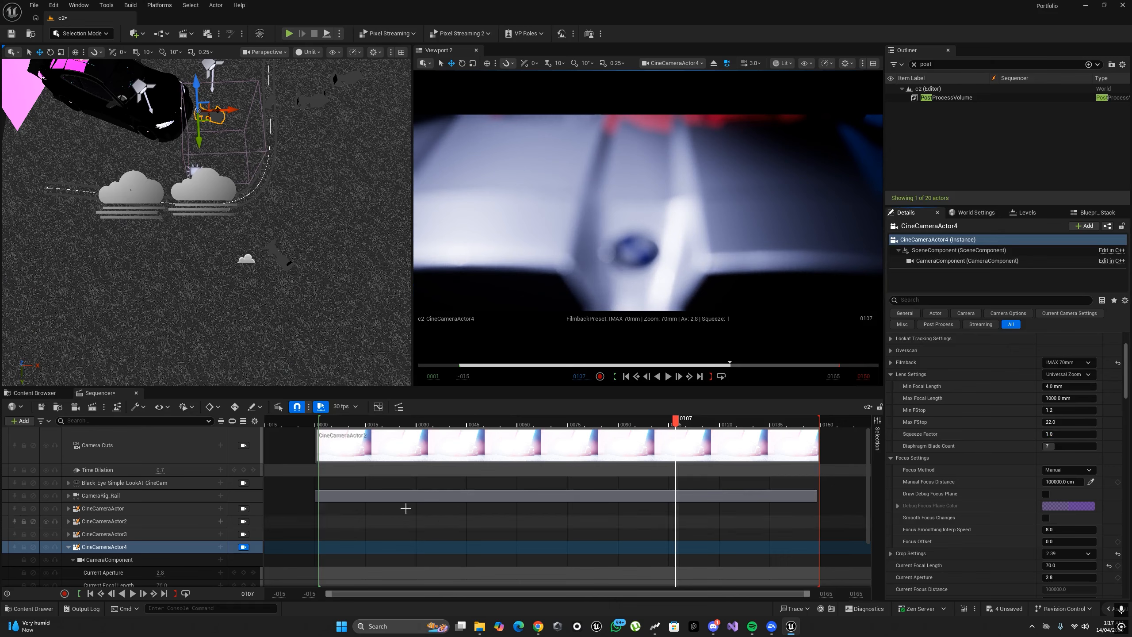
Step: Sample the focus distance on the BMW badge and adjust the manual focus distance to about 66.5 cm
left_click(1090, 482)
left_click(634, 240)
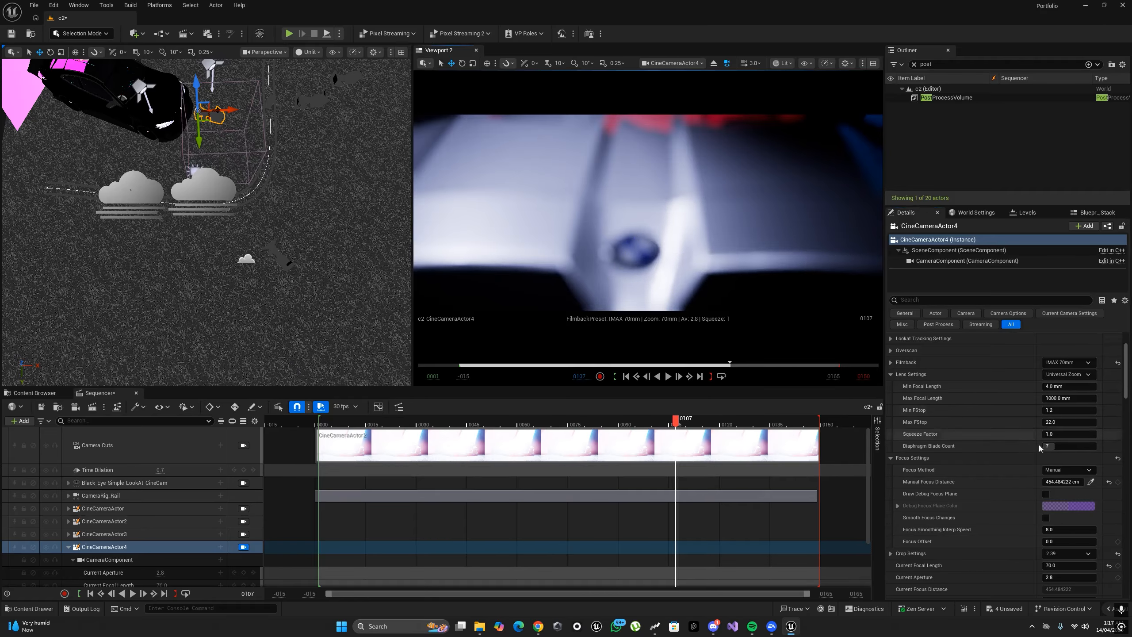
mouse_move(1063, 482)
left_mouse_down()
mouse_move(1012, 482)
mouse_move(1066, 482)
left_mouse_up()
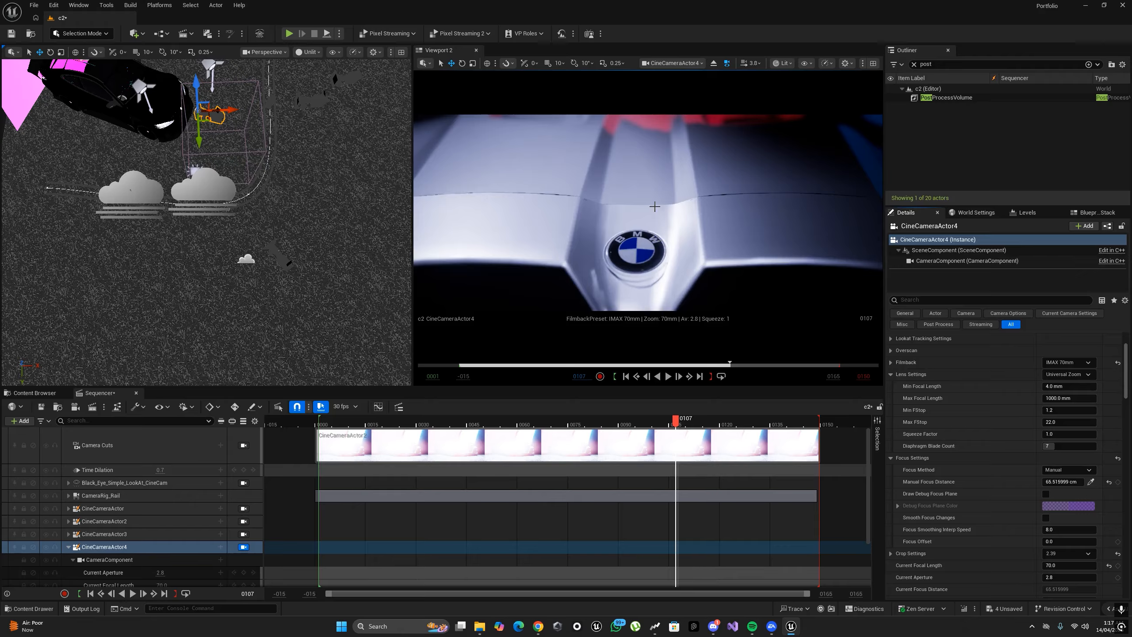
Step: Select the car mesh and reframe the camera so the BMW badge sits near the middle of the shot
left_click(644, 232)
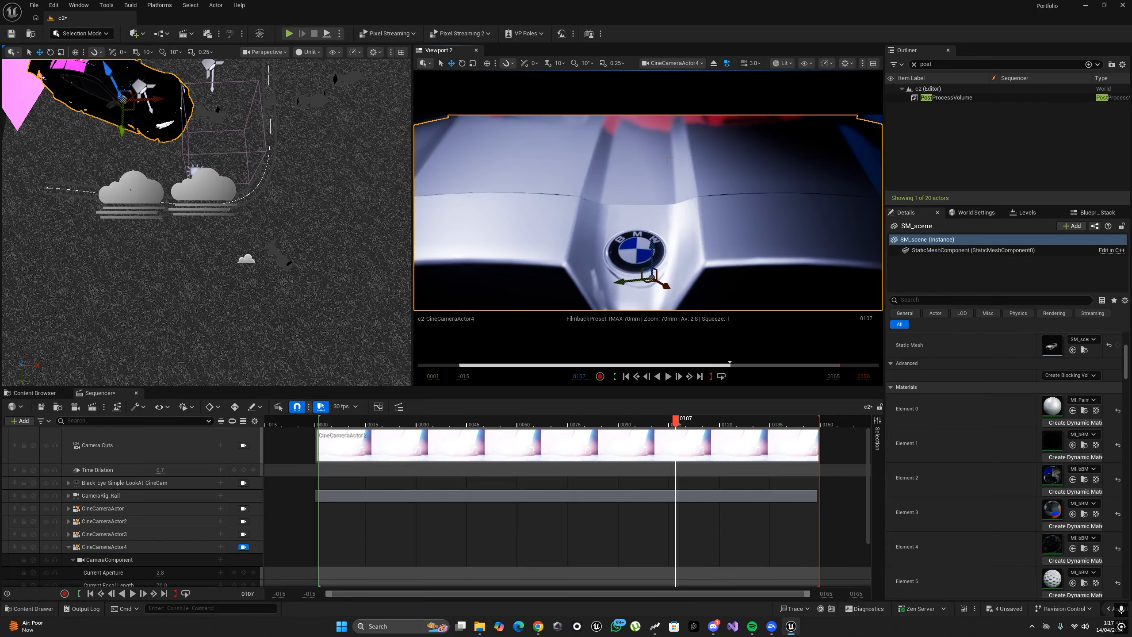
key("q")
right_click_drag(643, 233, 643, 219)
key("e")
key("q")
left_click(53, 5)
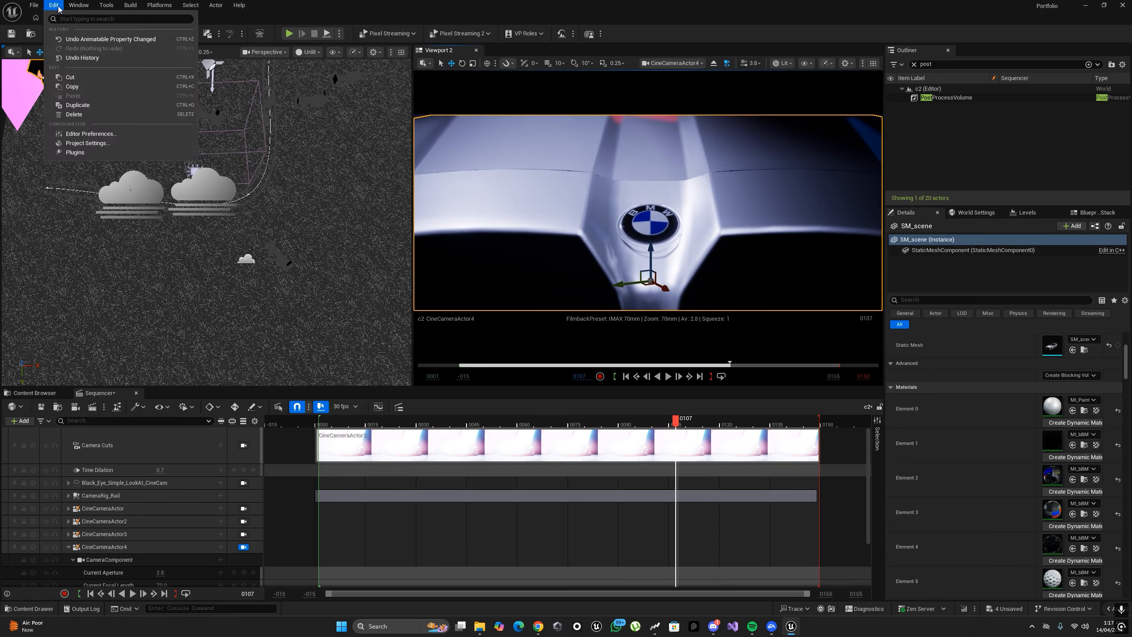
left_click(89, 153)
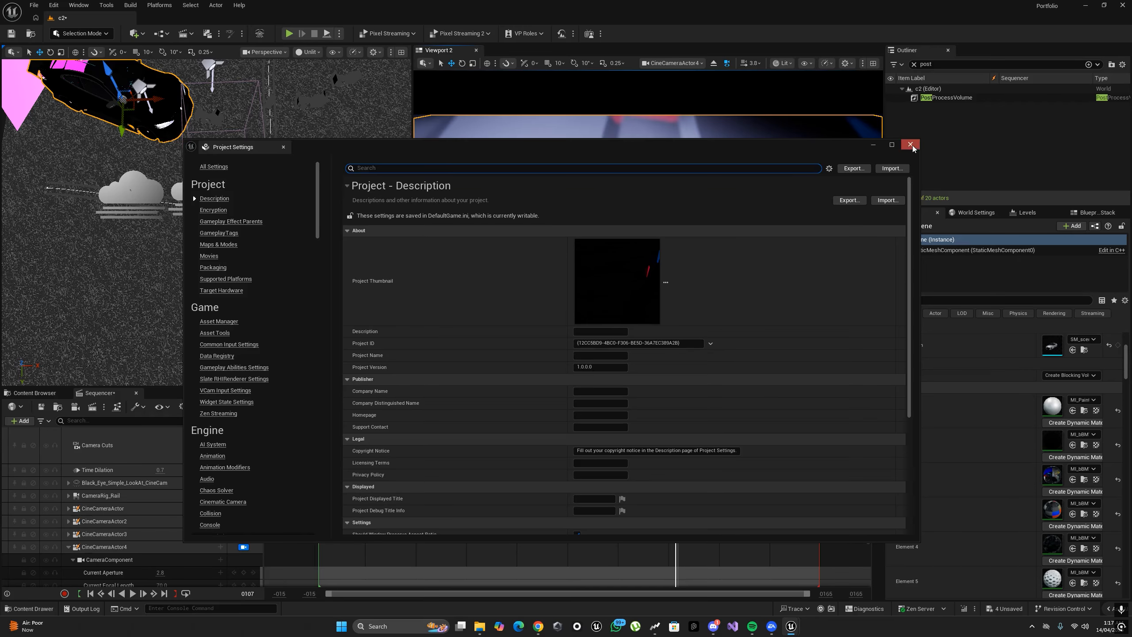
left_click(911, 145)
Step: Search the Editor Preferences for "3d orbit" and "orbit", and check the option to orbit the camera around the selection
left_click(55, 6)
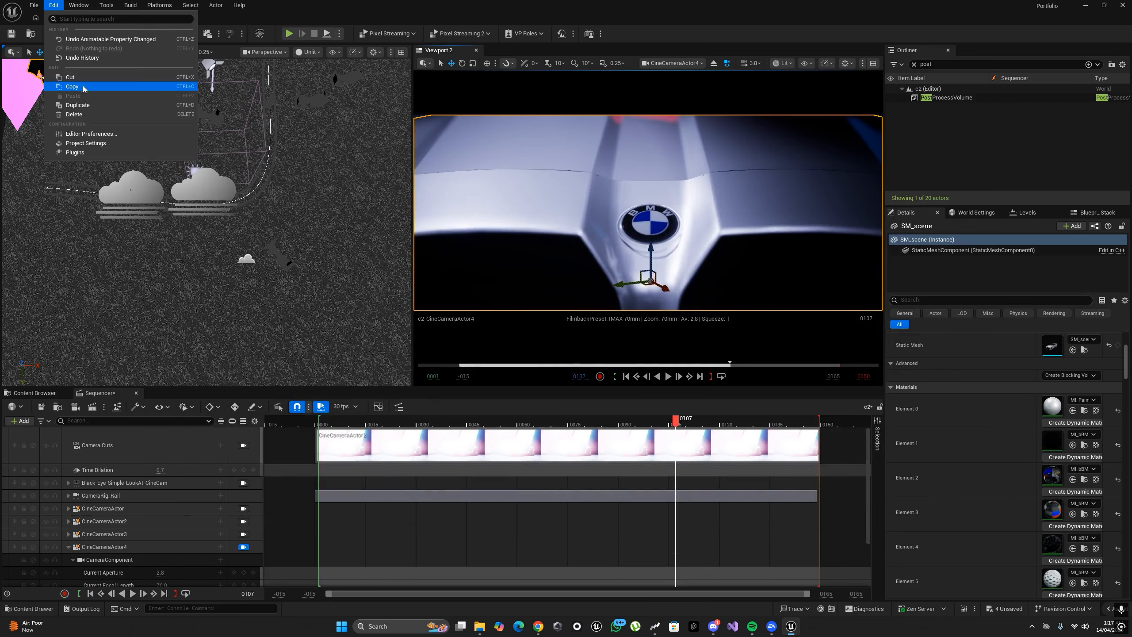
left_click(94, 134)
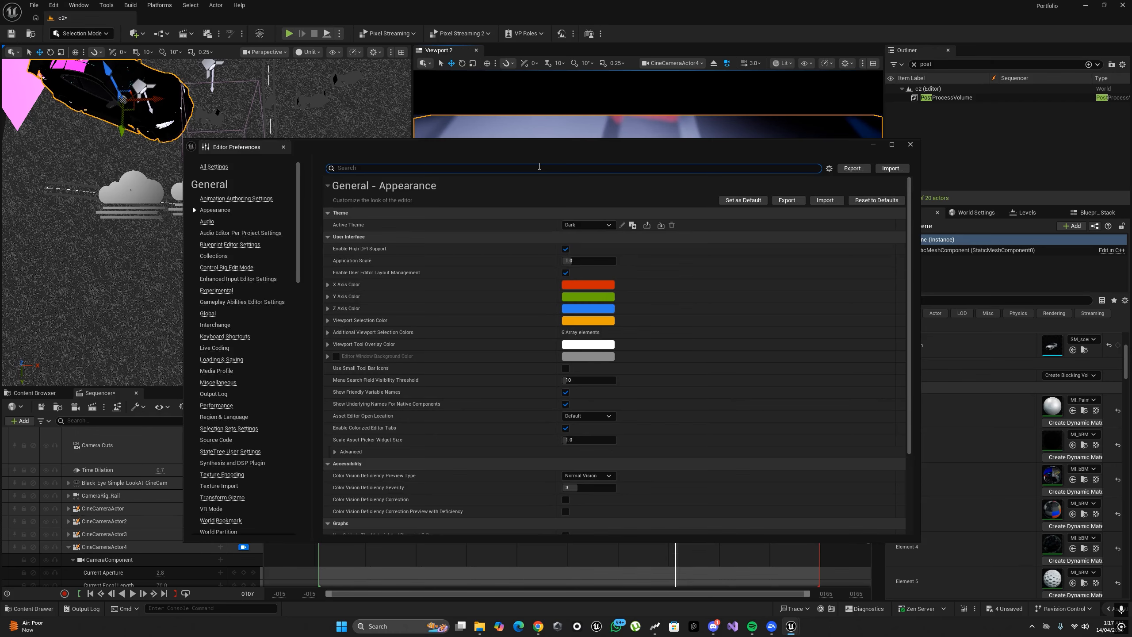
type("3d")
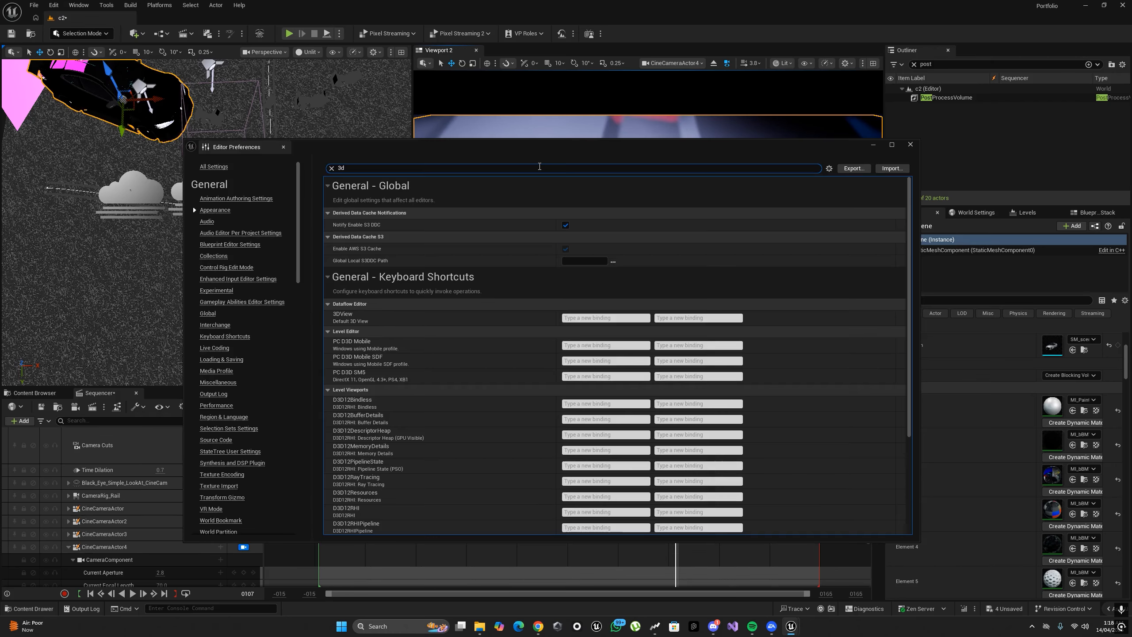
type(" orbit")
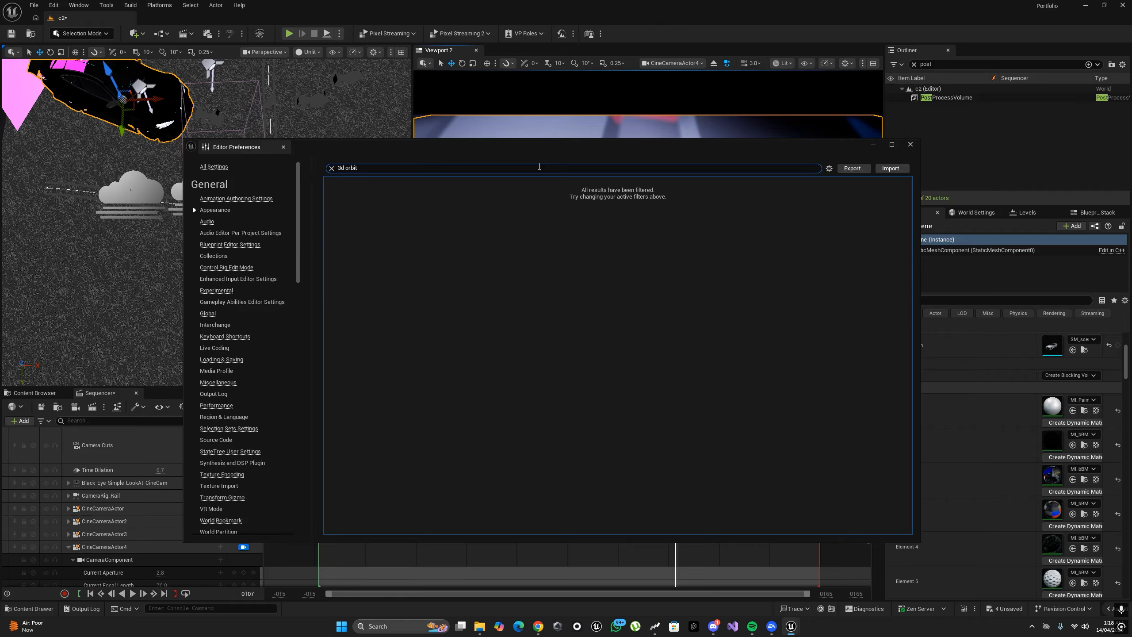
key("BackSpace")
key("BackSpace")
key("BackSpace")
key("BackSpace")
key("BackSpace")
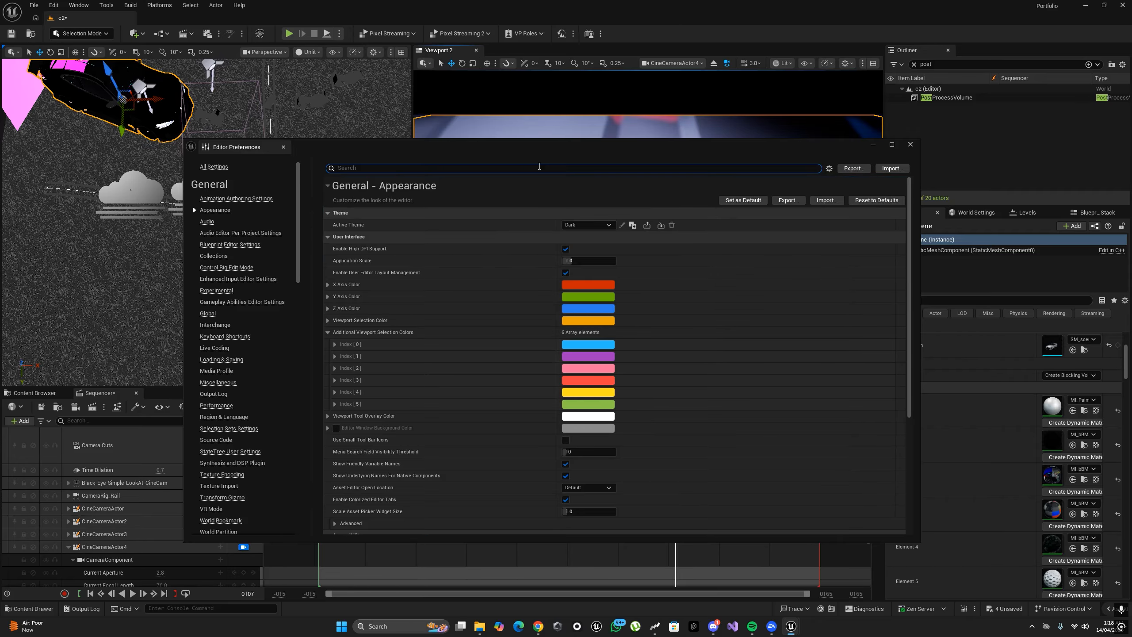
type("orb")
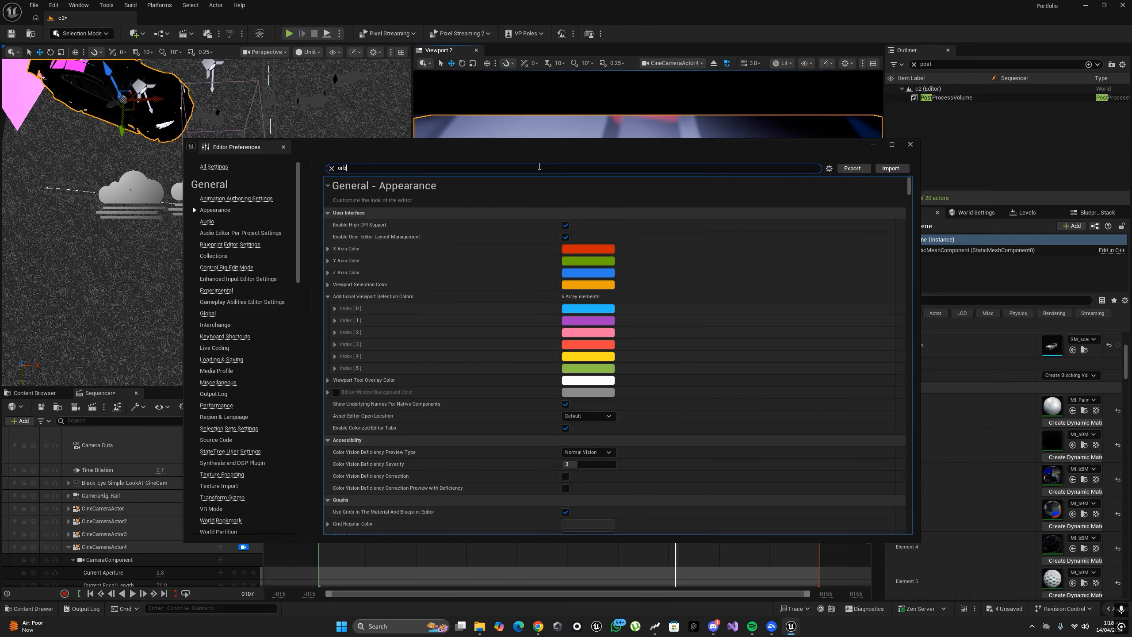
type("it")
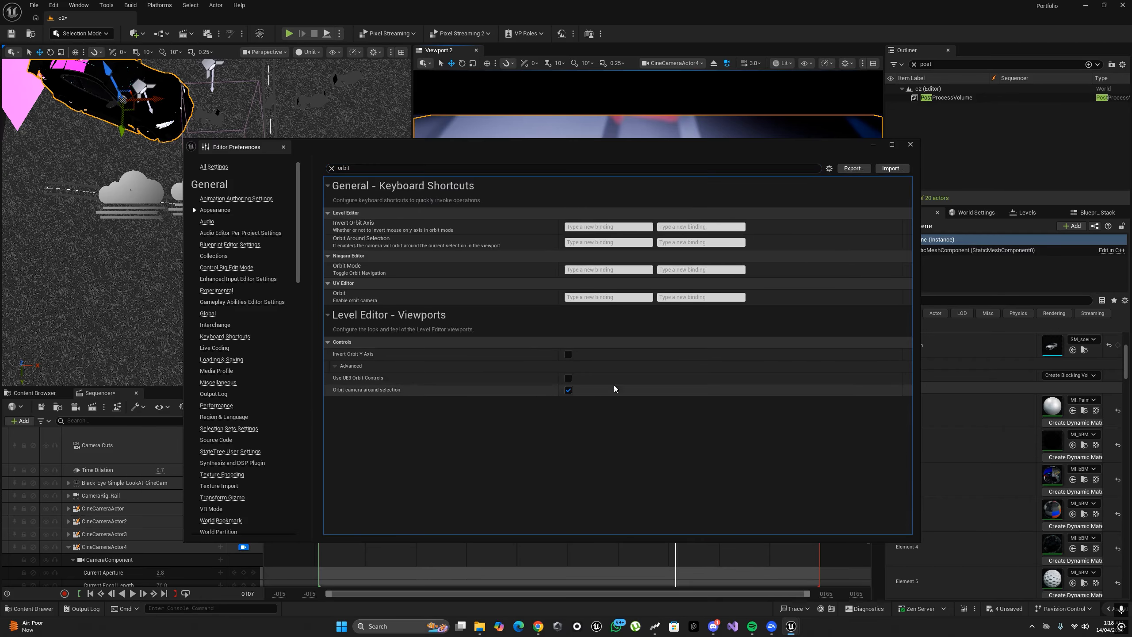
left_click(910, 144)
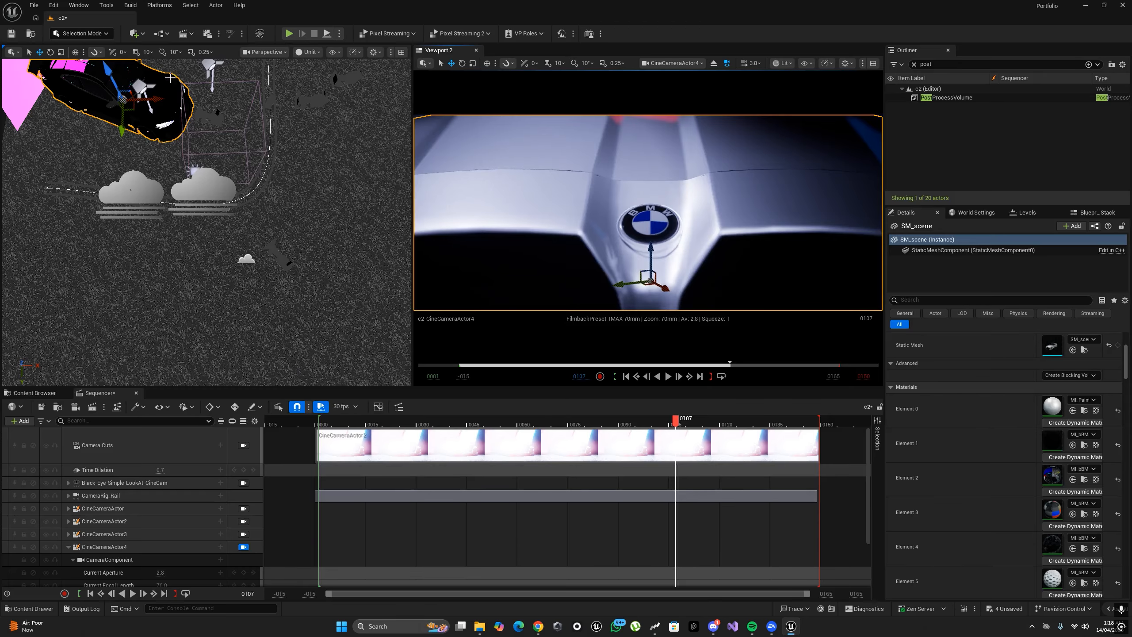
Step: Find the empty Actor among the placeable actors and place it on the BMW badge in the camera shot
left_click(134, 34)
type("a")
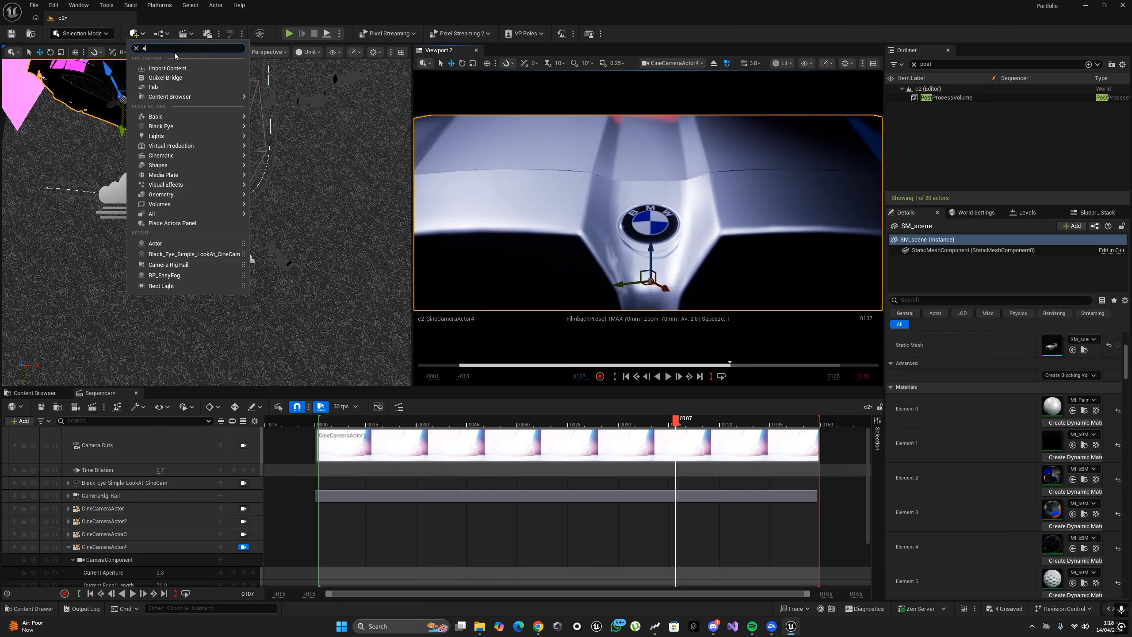
type("ctor")
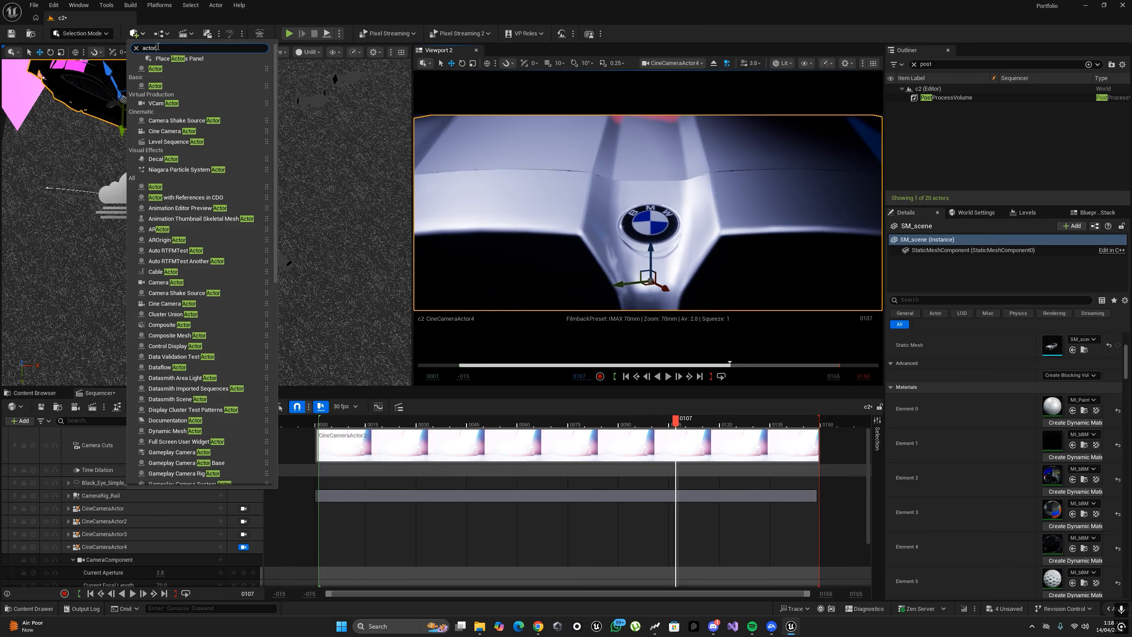
left_click_drag(165, 69, 652, 227)
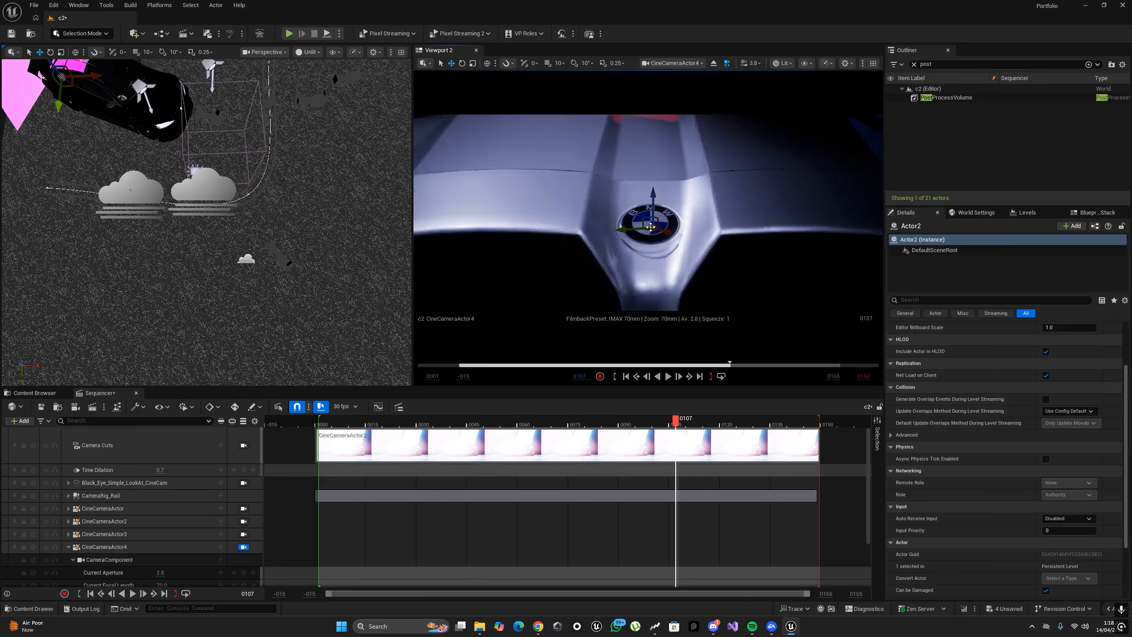
Step: Frame the new empty actor and fly the camera back to a close-up of the BMW badge
key("f")
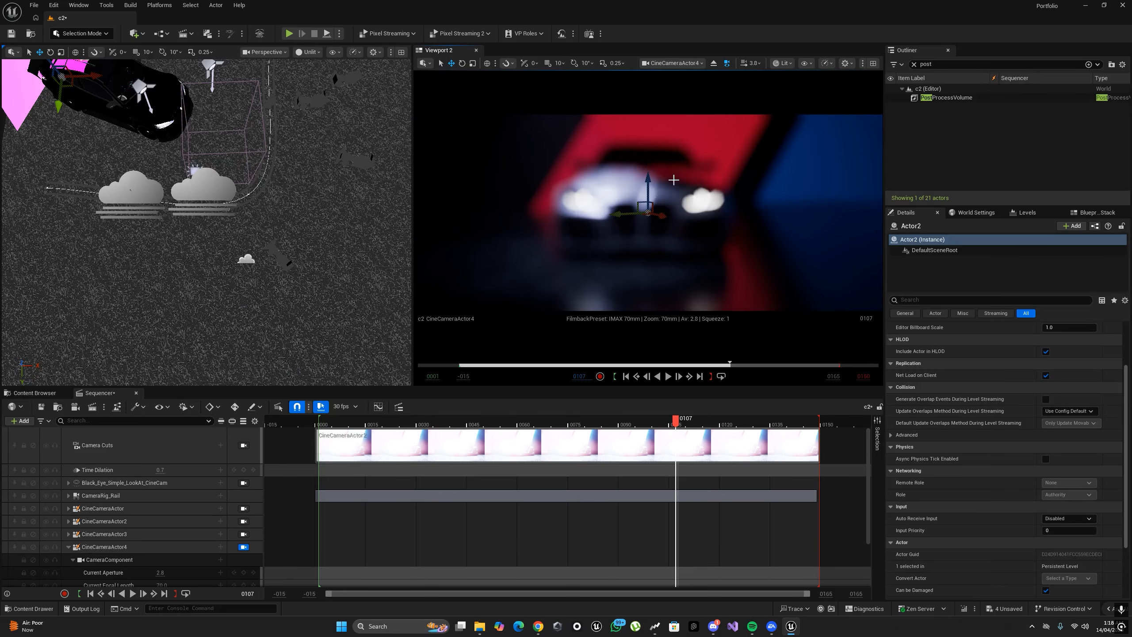
key("w")
right_click_drag(672, 170, 679, 166)
key("e")
key("e")
key("w")
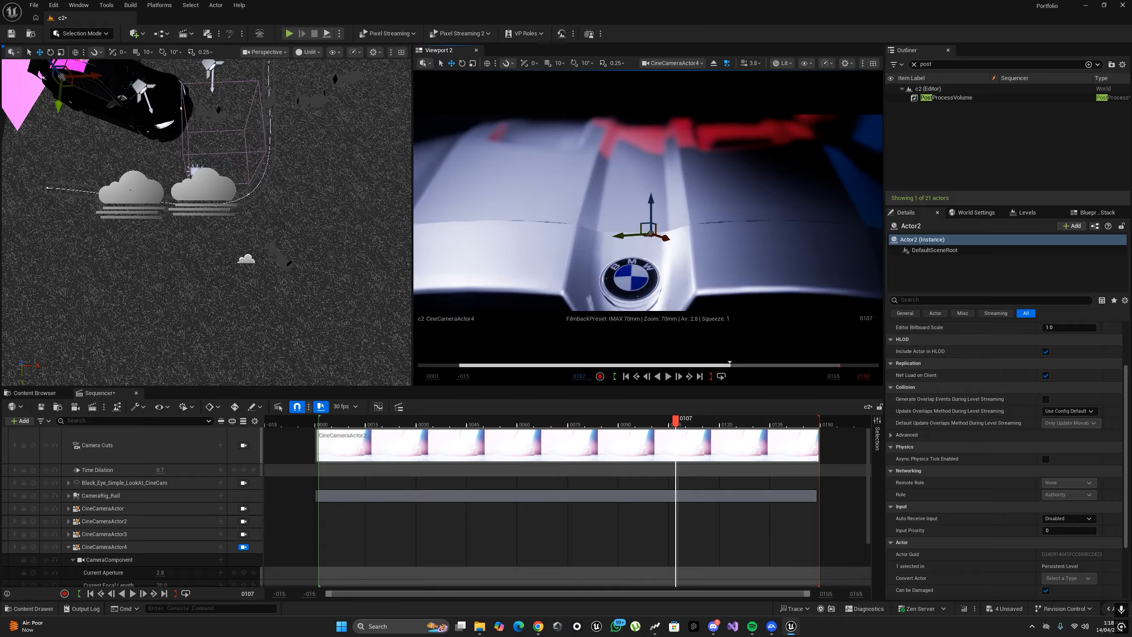
key("s")
right_click_drag(679, 166, 679, 166)
key("w")
key("d")
key("a")
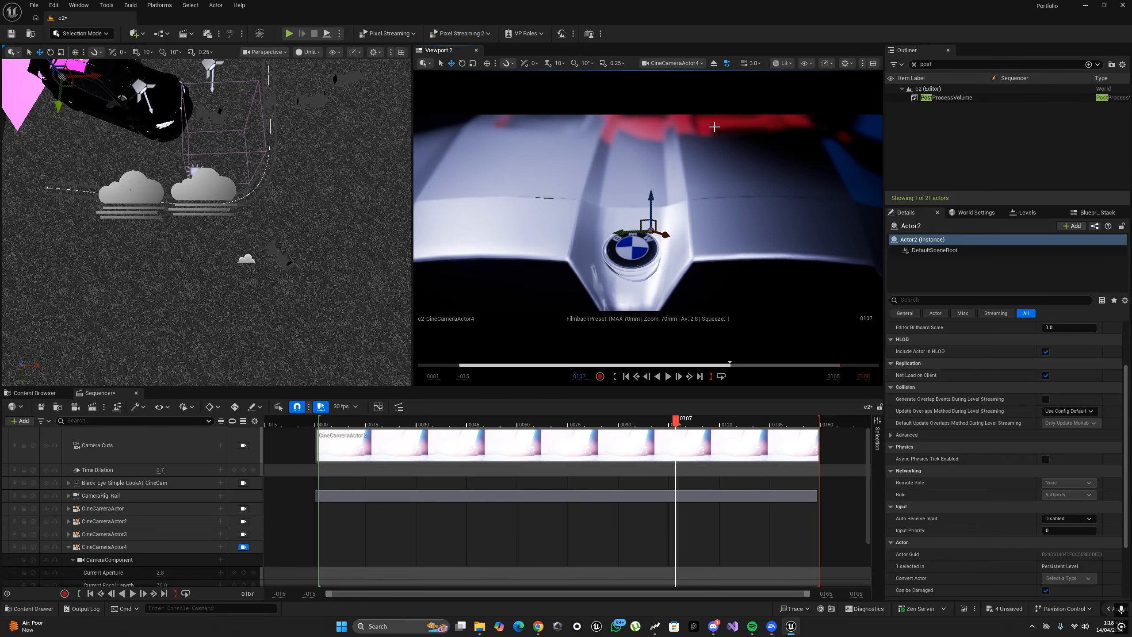
Step: Clear the Outliner filter, select Actor2 and move it to the front of the hood just above the BMW badge
middle_click_drag(340, 151, 313, 92)
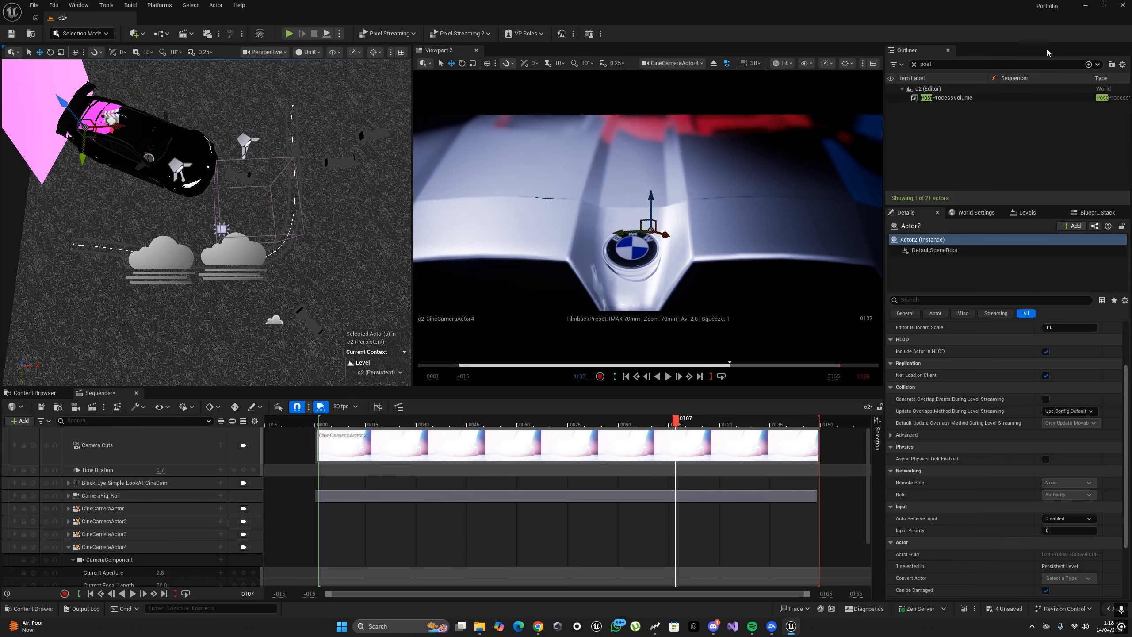
left_click(914, 65)
left_click(936, 101)
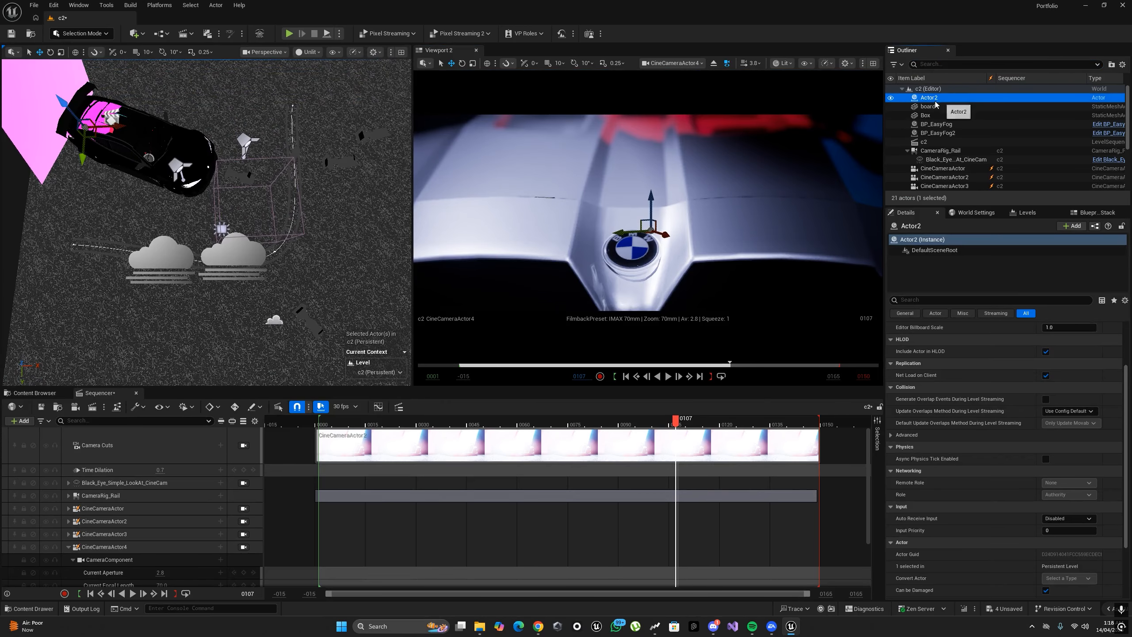
left_click_drag(97, 135, 217, 153)
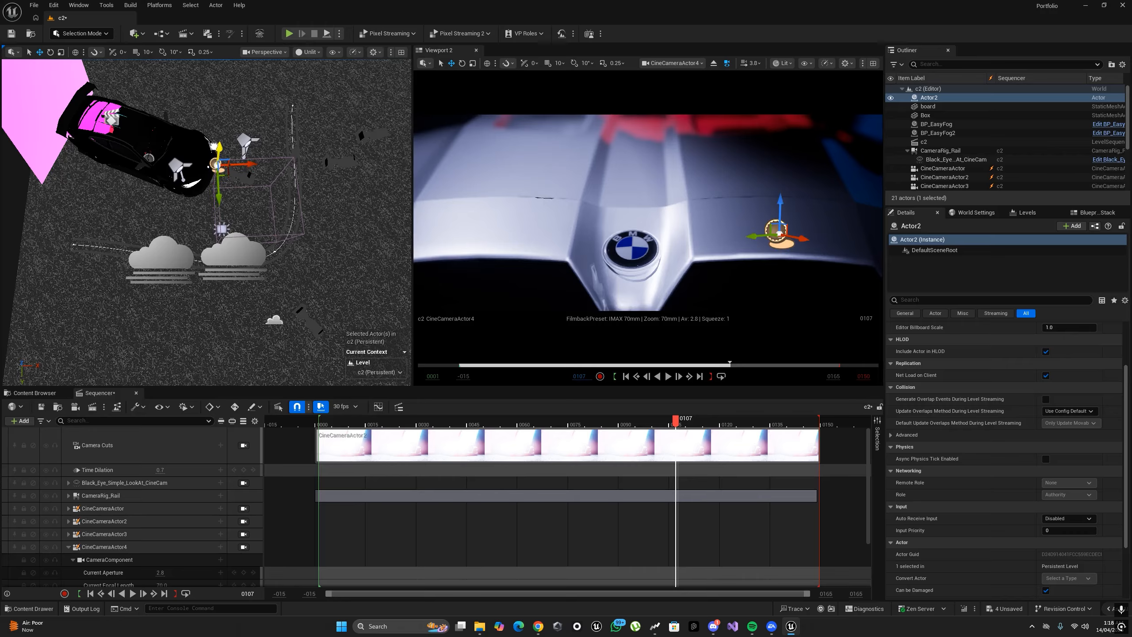
left_click_drag(227, 171, 218, 172)
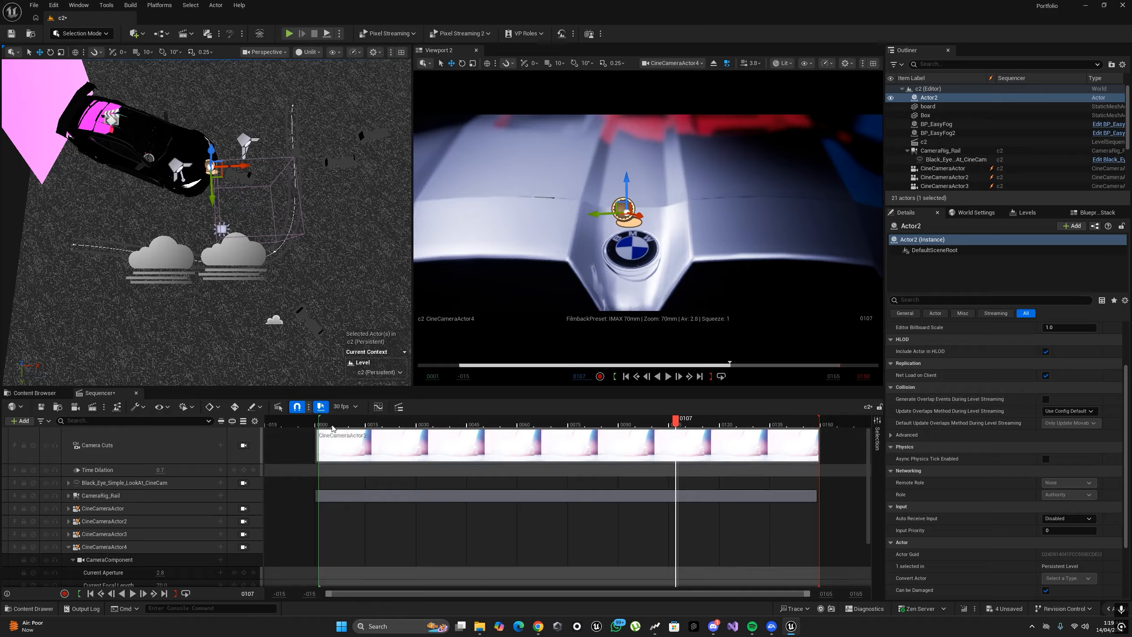
Step: Return the sequence to frame 0001 and select CineCameraActor4
left_click(320, 425)
scroll(164, 528, "down", 3)
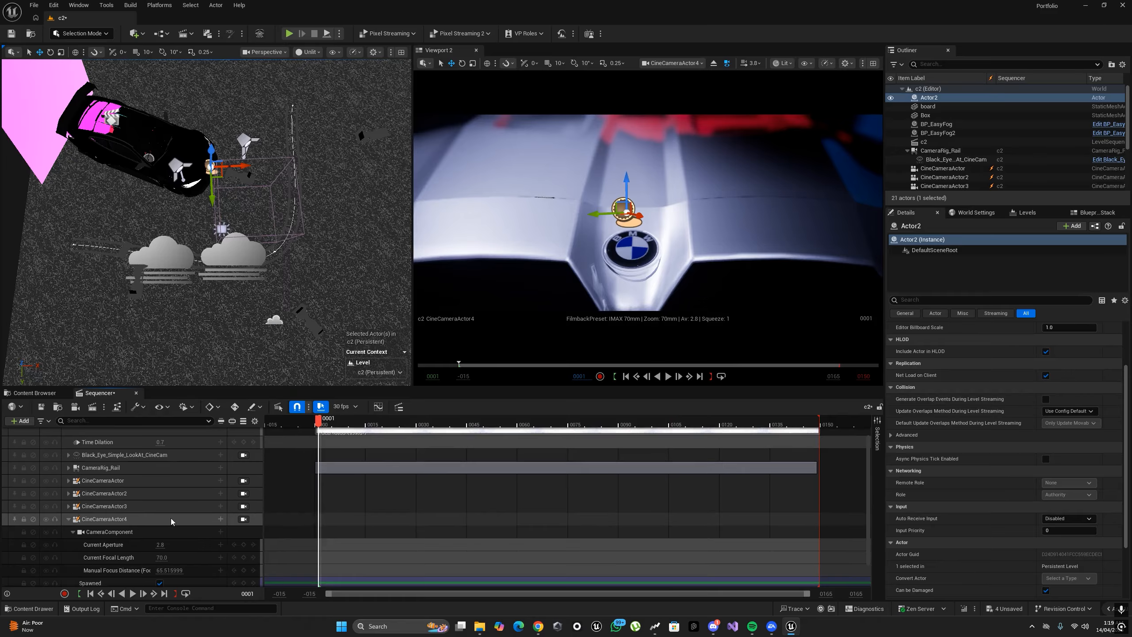
left_click(632, 251)
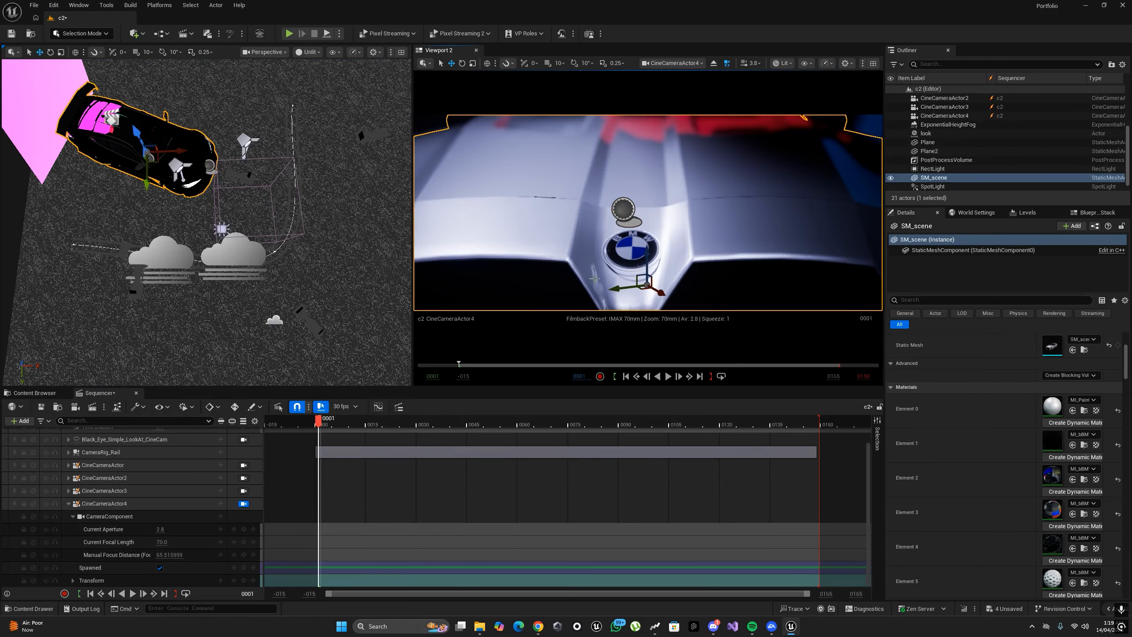
left_click(197, 505)
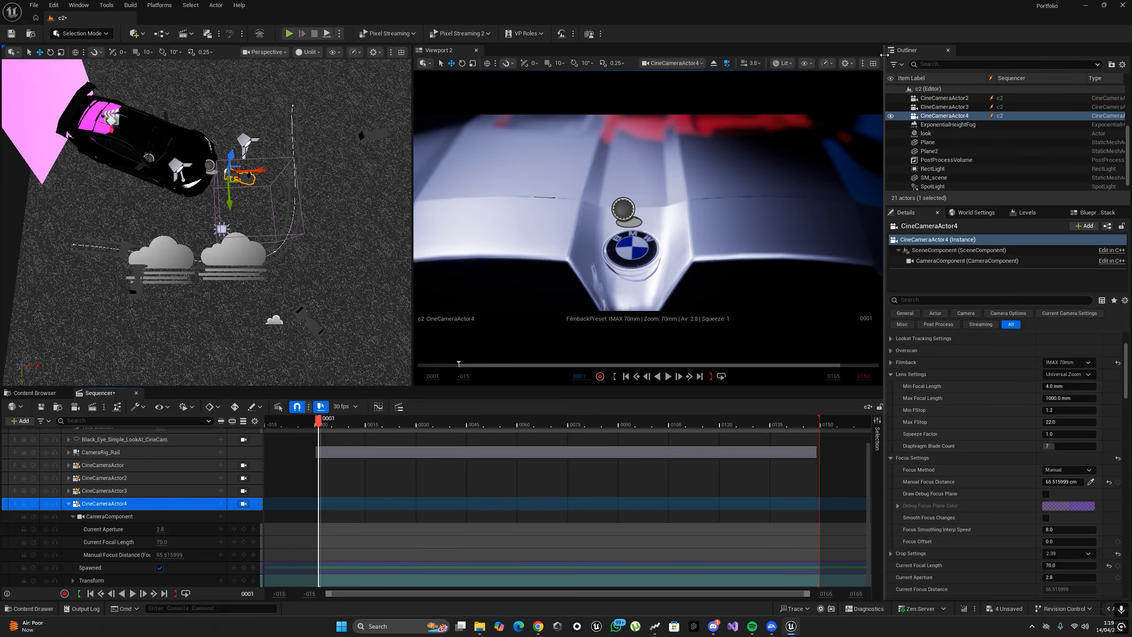
Step: Widen the camera viewport and enable the 3x3 grid composition overlay
left_click_drag(885, 60, 957, 60)
left_click(823, 63)
left_click(836, 132)
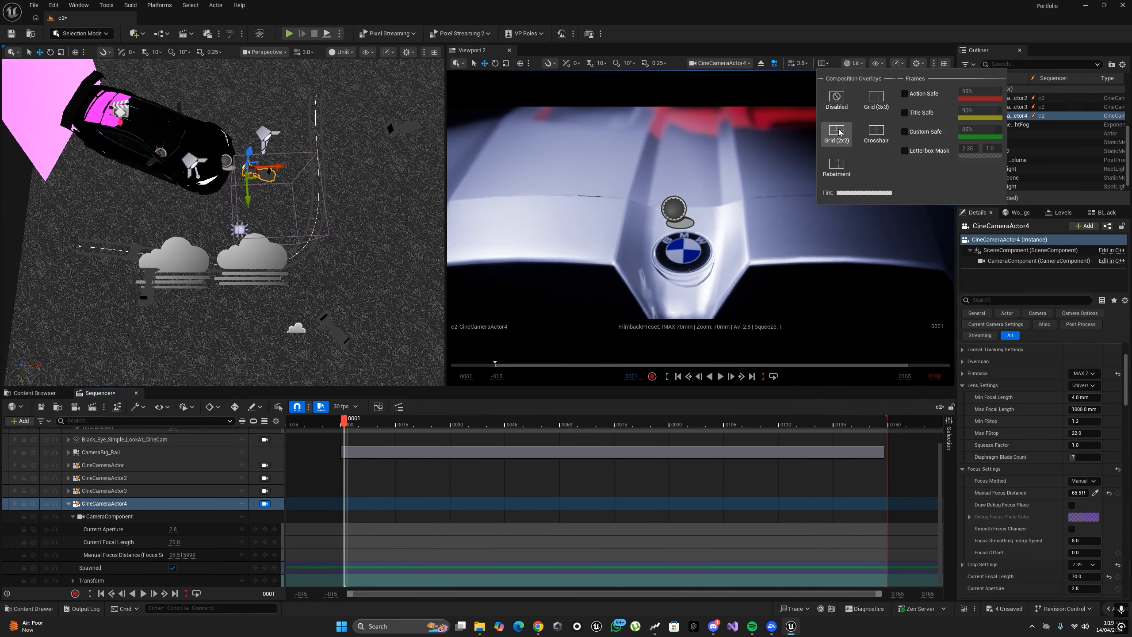
left_click(876, 101)
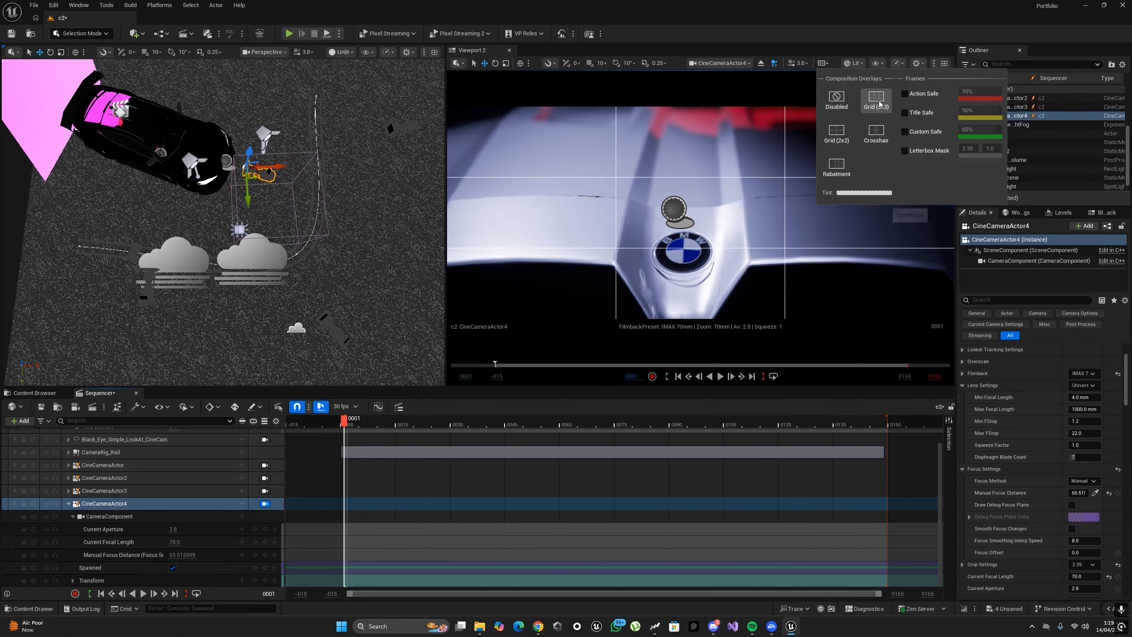
Step: Select the empty actor and orbit the camera around it to a low, angled side view of the badge
right_click_drag(767, 195, 740, 188)
left_click(706, 176)
mouse_move(740, 188)
left_mouse_down("alt")
mouse_move(700, 203)
mouse_move(602, 199)
mouse_move(761, 186)
left_mouse_up("alt")
middle_click_drag(761, 186, 791, 201)
scroll(761, 195, "down", 4)
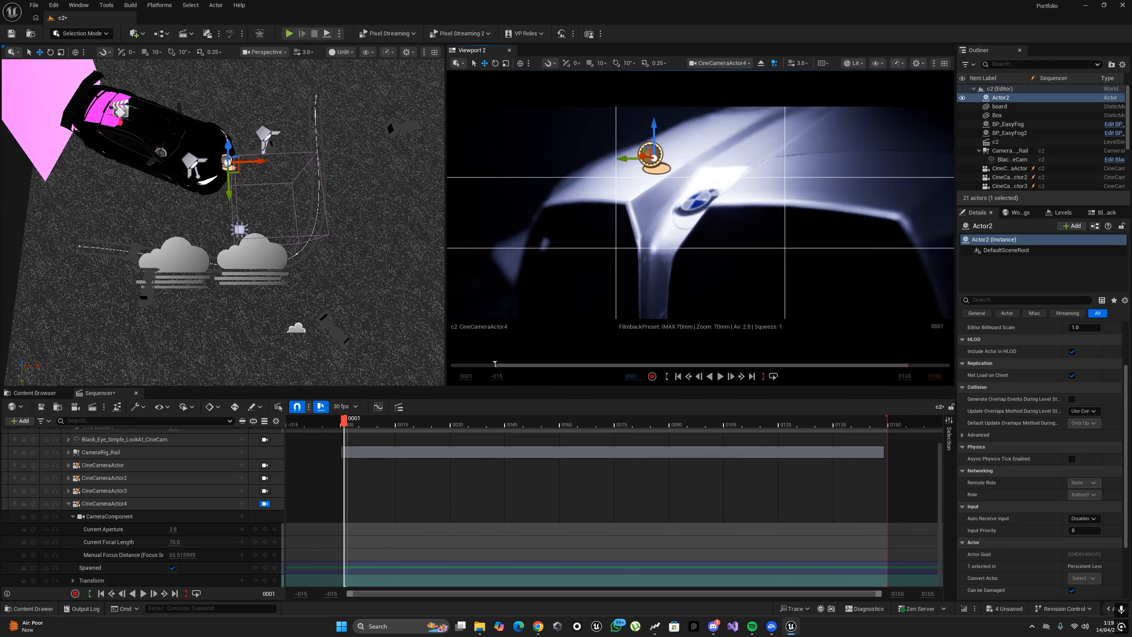
scroll(761, 195, "up", 2)
scroll(761, 195, "up", 1)
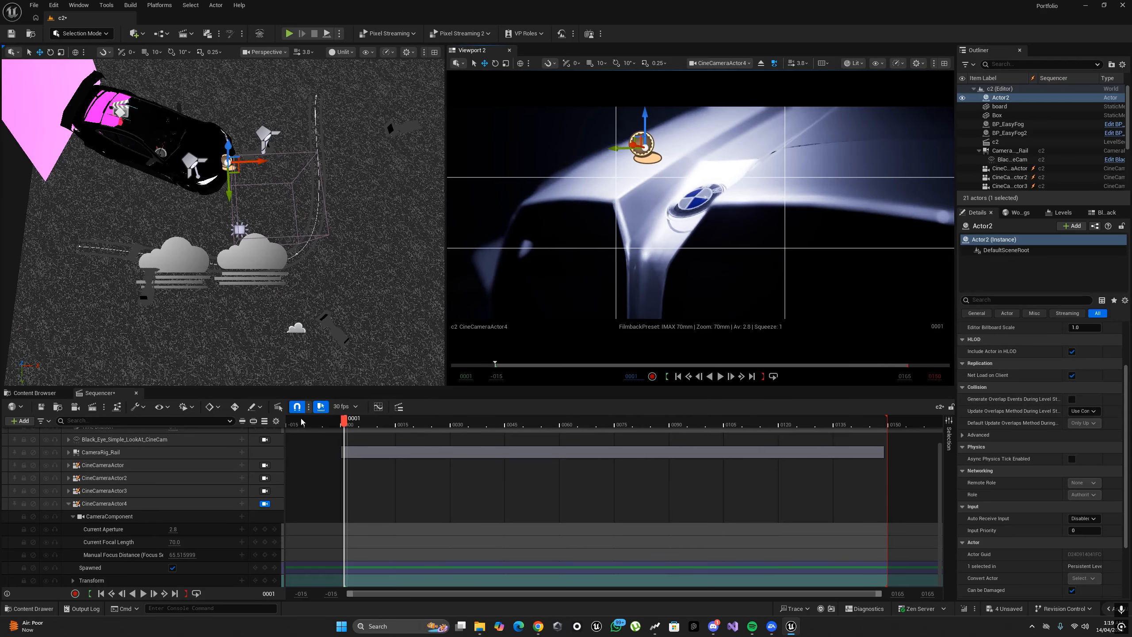
Step: Expand CineCameraActor4's transform location and set its Z value to 108.0
left_click(73, 581)
scroll(105, 559, "down", 1)
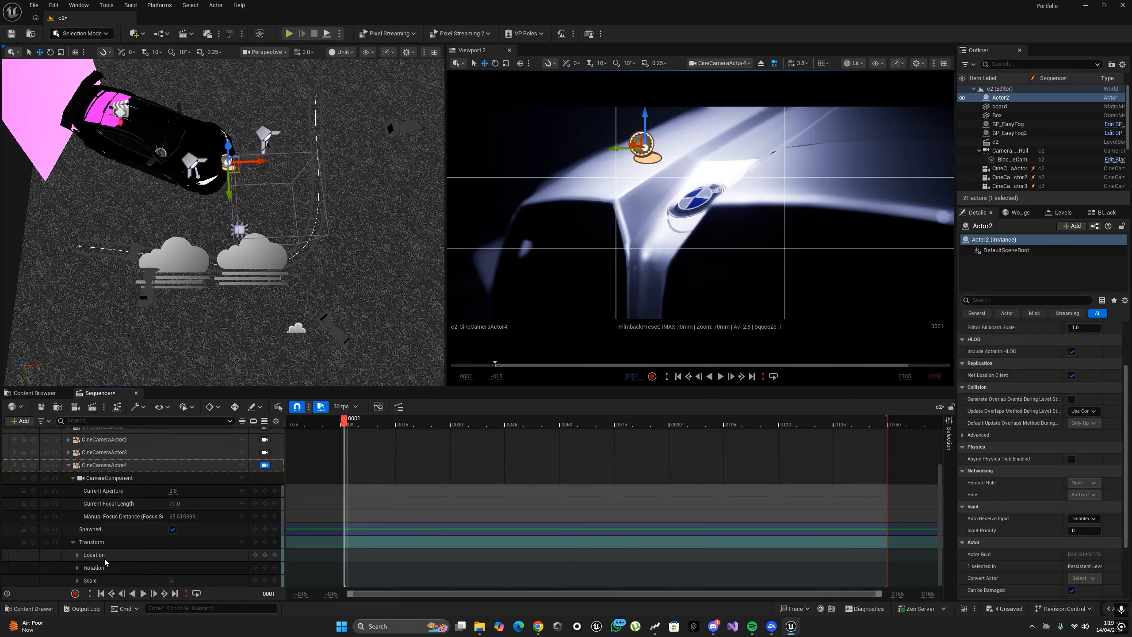
left_click(76, 555)
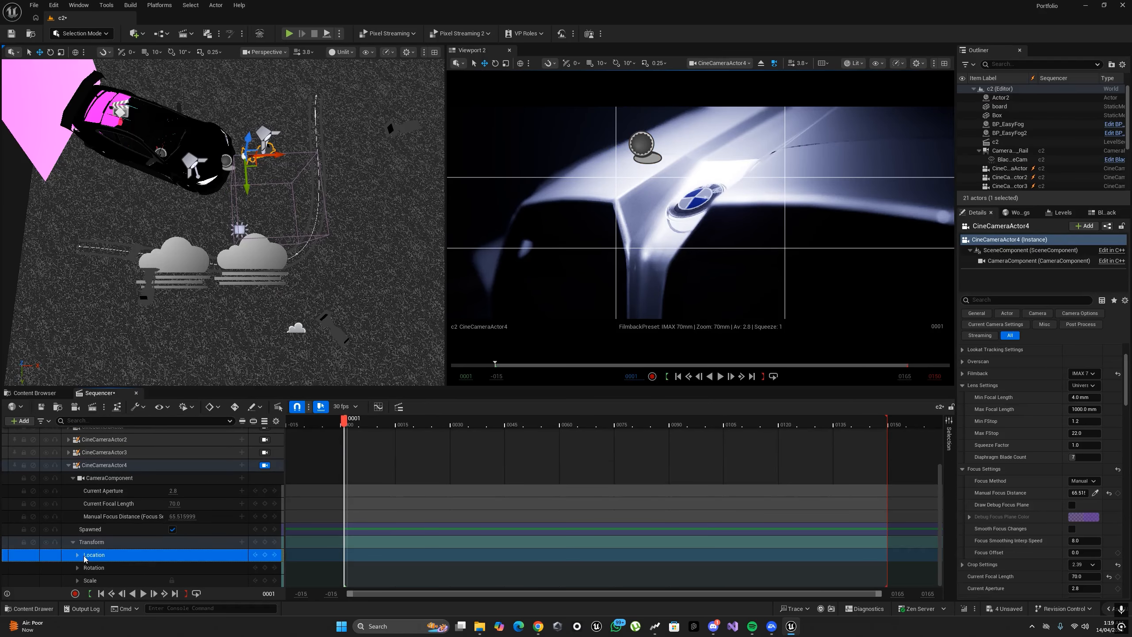
left_click(78, 555)
scroll(79, 556, "down", 1)
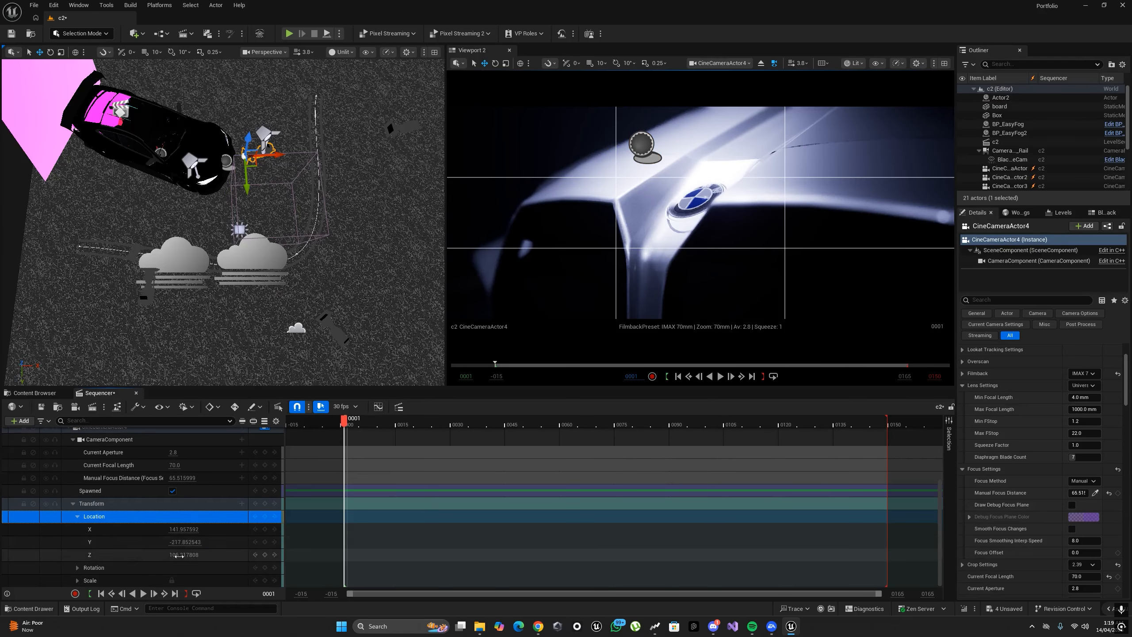
left_click_drag(176, 554, 182, 554)
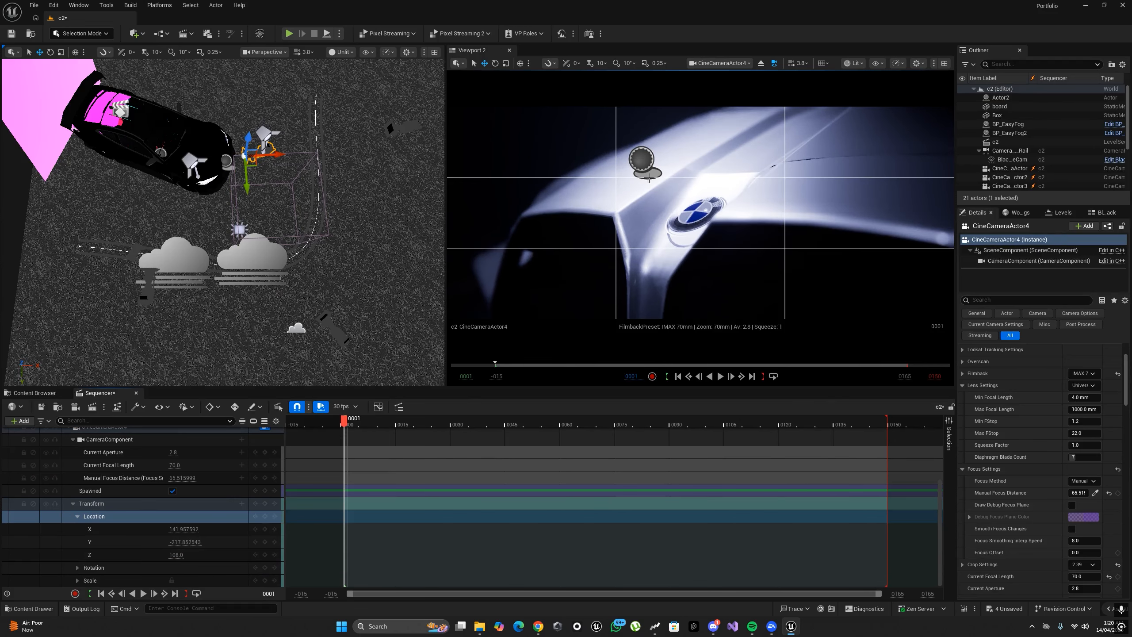
Step: Select the empty actor and move it onto the BMW badge
left_click(642, 160)
left_click_drag(645, 151, 669, 228)
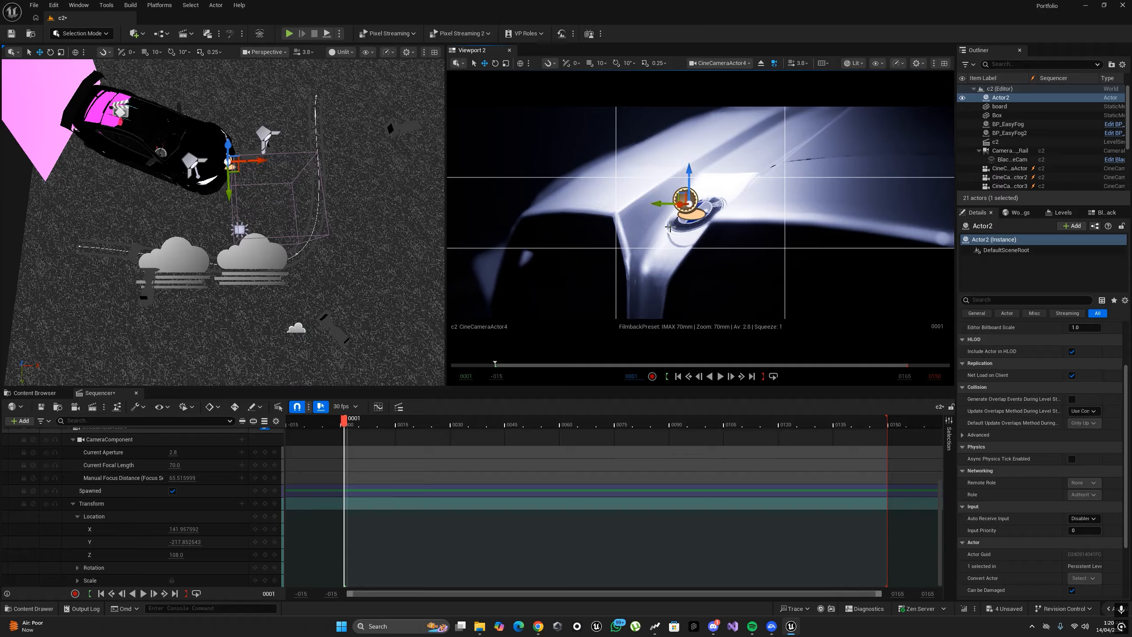
Step: Set CineCameraActor4's location Y value to -217.0 to shift the badge slightly within the grid
scroll(91, 487, "up", 3)
scroll(92, 487, "down", 1)
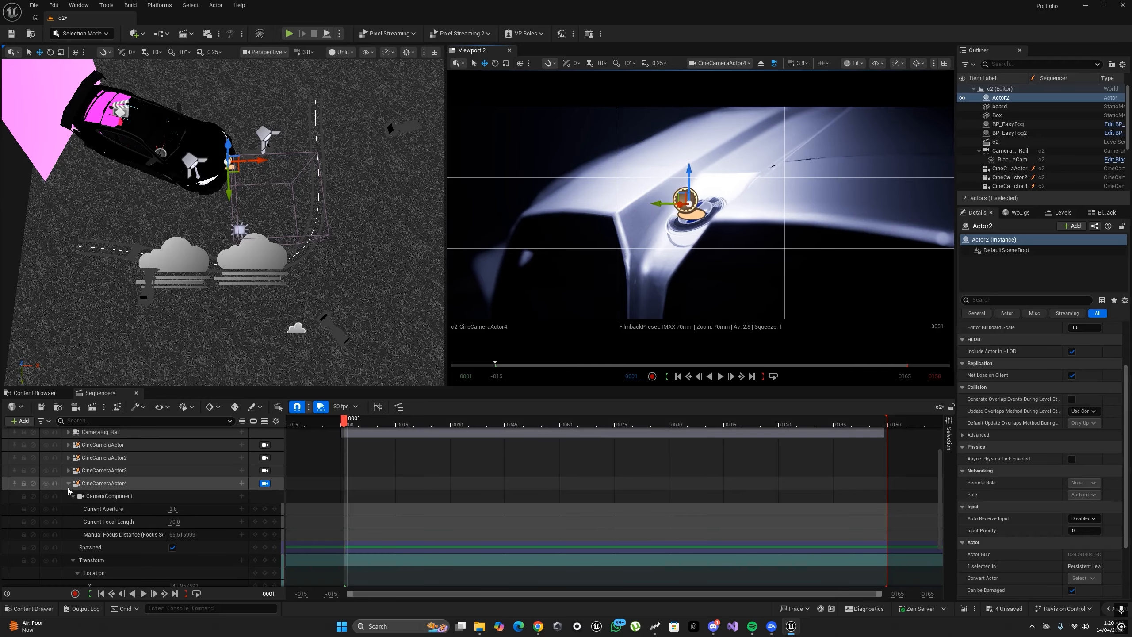
scroll(70, 489, "up", 3)
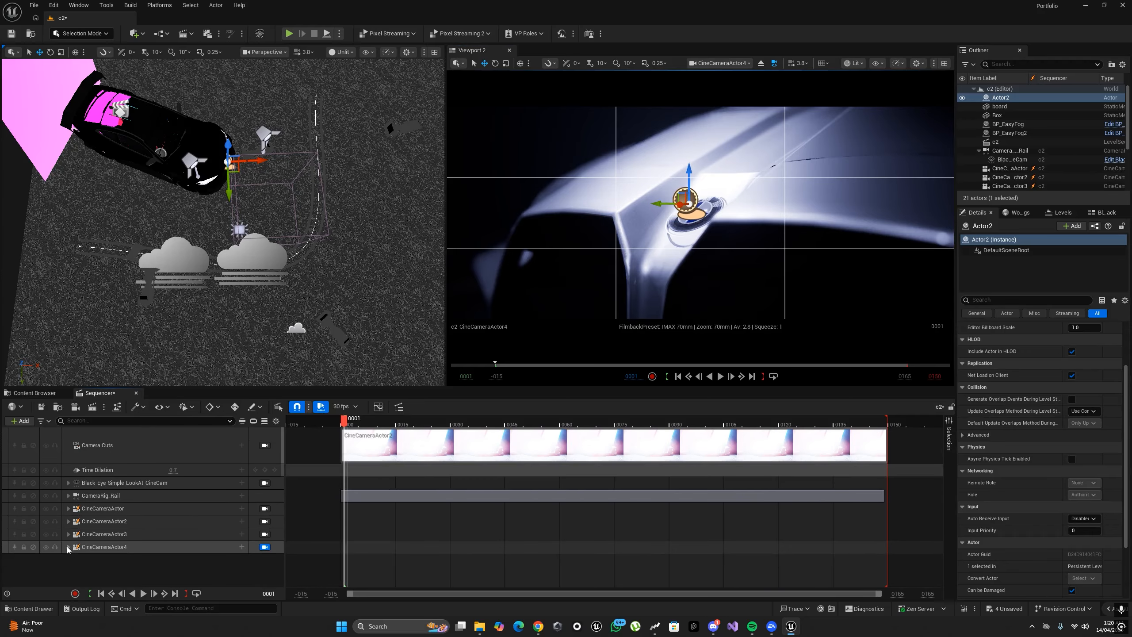
scroll(77, 551, "down", 3)
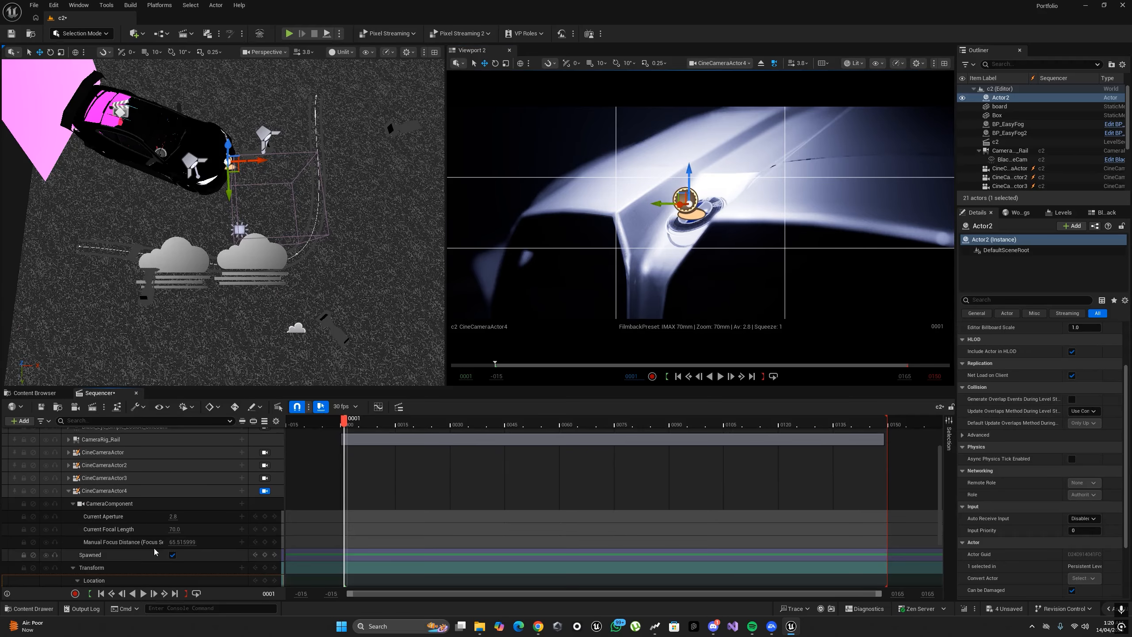
left_click(73, 504)
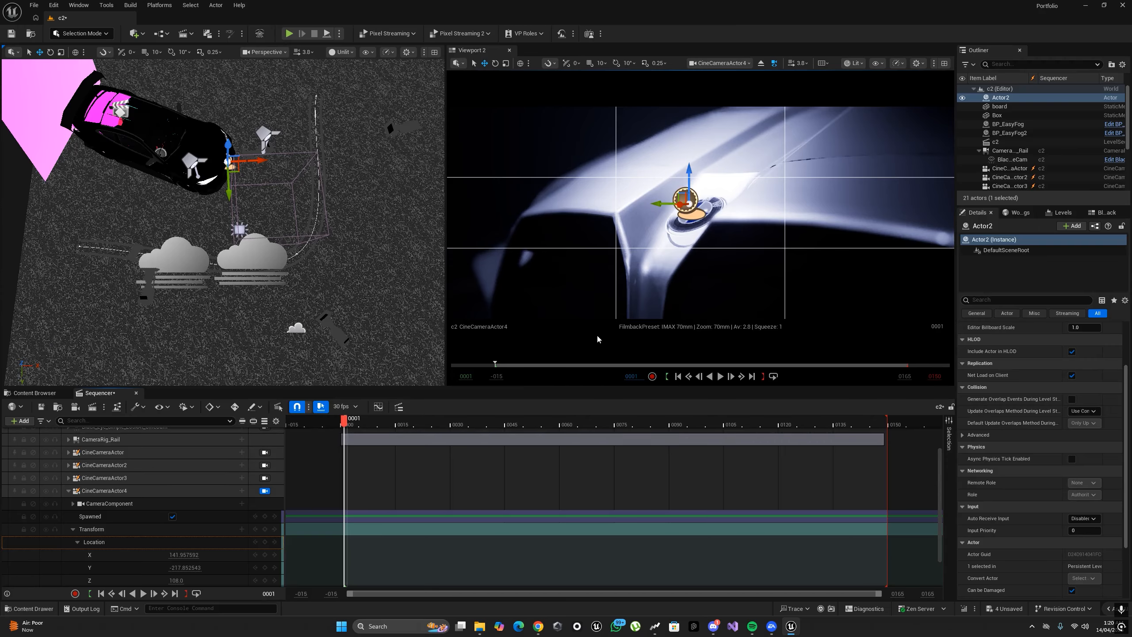
scroll(184, 541, "down", 2)
left_click_drag(183, 542, 184, 542)
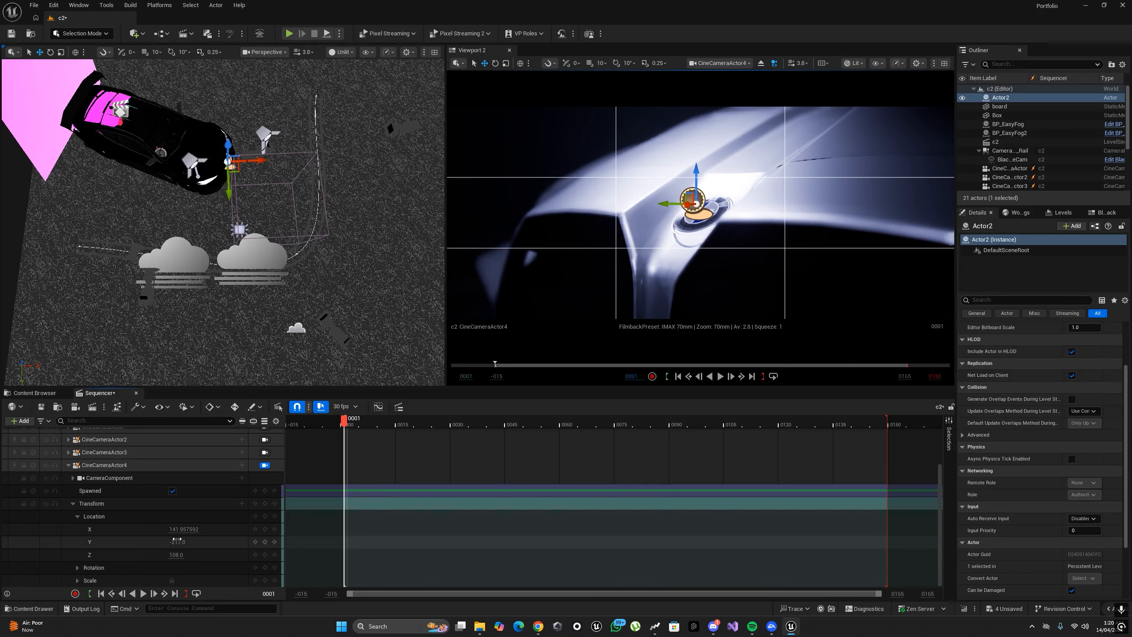
Step: Key the camera's transform at the first frame, and key it at frame 0149 after orbiting to the badge's opposite side
left_click(70, 503)
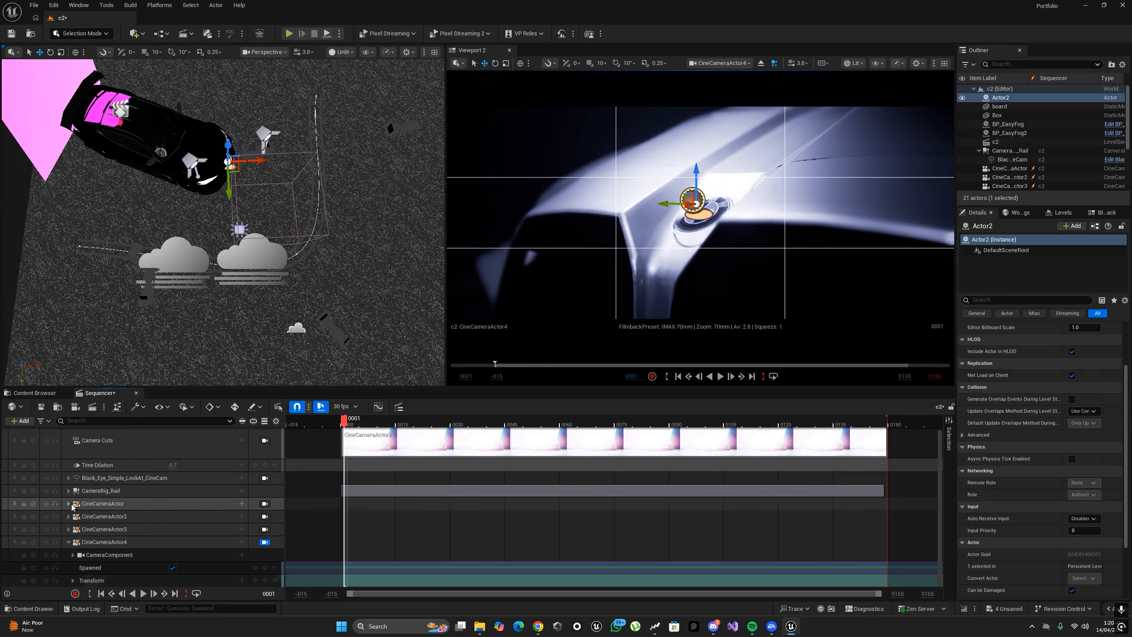
key("space")
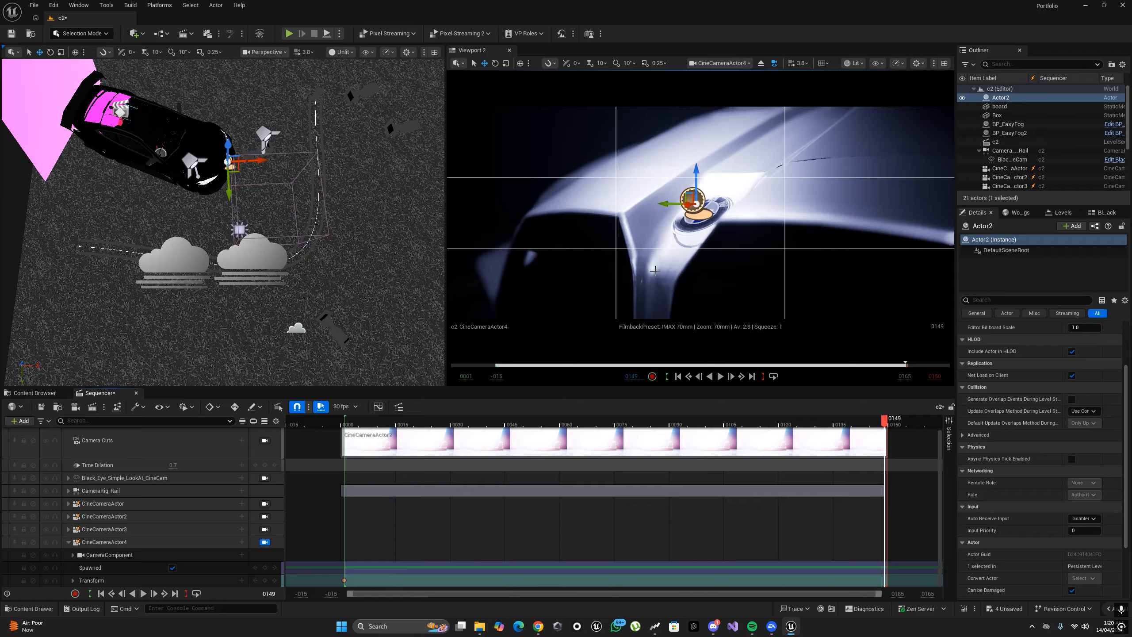
left_click_drag(656, 270, 755, 271, "alt")
left_click_drag(623, 319, 619, 319, "alt")
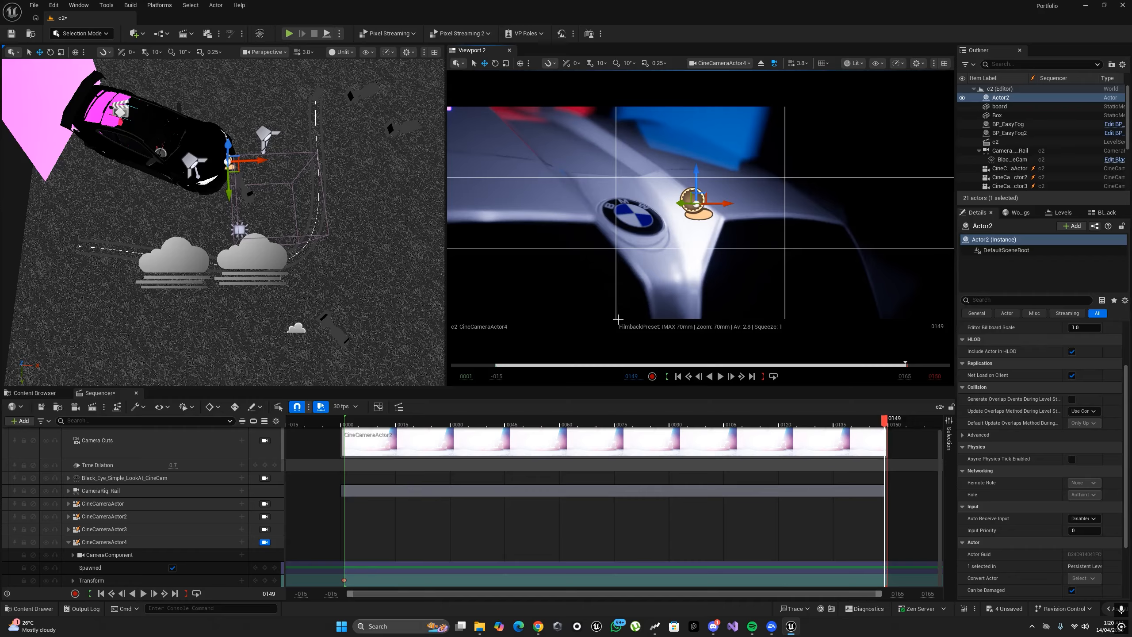
left_click(265, 581)
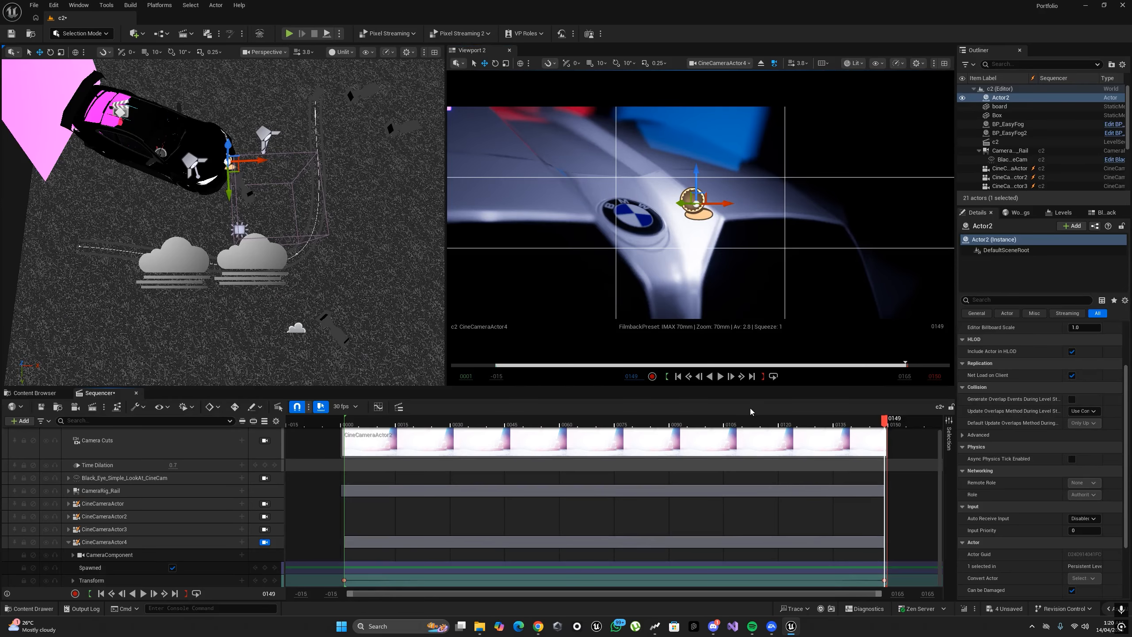
Step: Scrub to frame 0111 and move the empty actor closer to the middle of the badge
left_click_drag(884, 421, 745, 428)
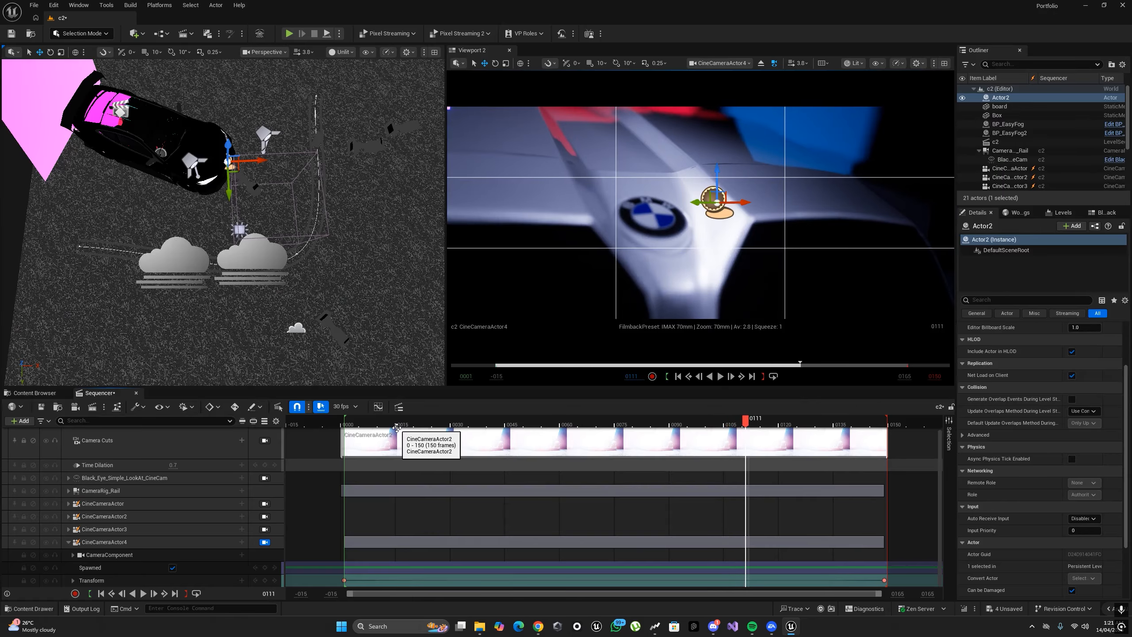
left_click_drag(719, 204, 677, 202)
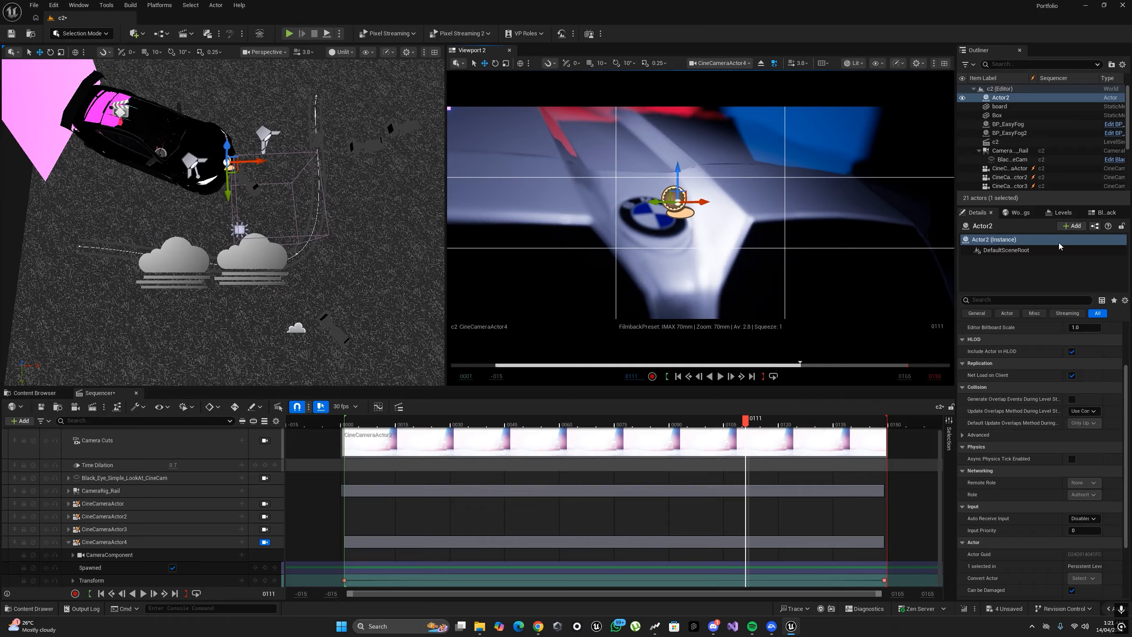
Step: Key CineCameraActor4's manual focus distance at about 66 near the start and about 57.1 at frame 0066
left_click_drag(745, 421, 348, 420)
left_click(72, 555)
left_click(110, 555)
scroll(134, 542, "down", 3)
left_click_drag(183, 555, 197, 555)
left_click(265, 555)
left_click_drag(349, 421, 582, 429)
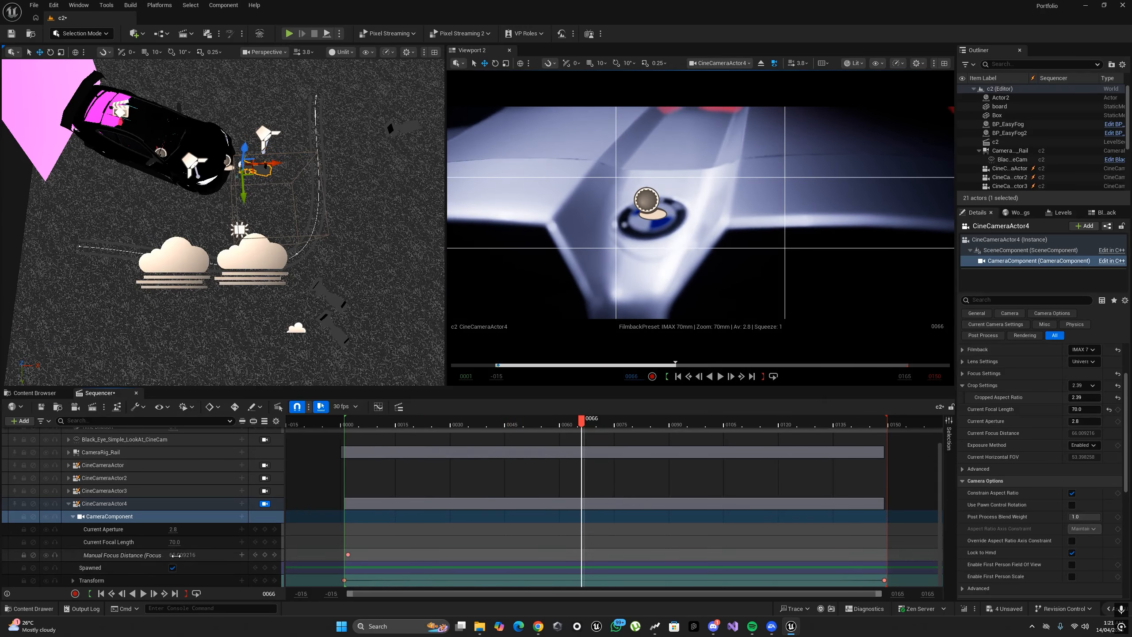
left_click_drag(176, 555, 156, 555)
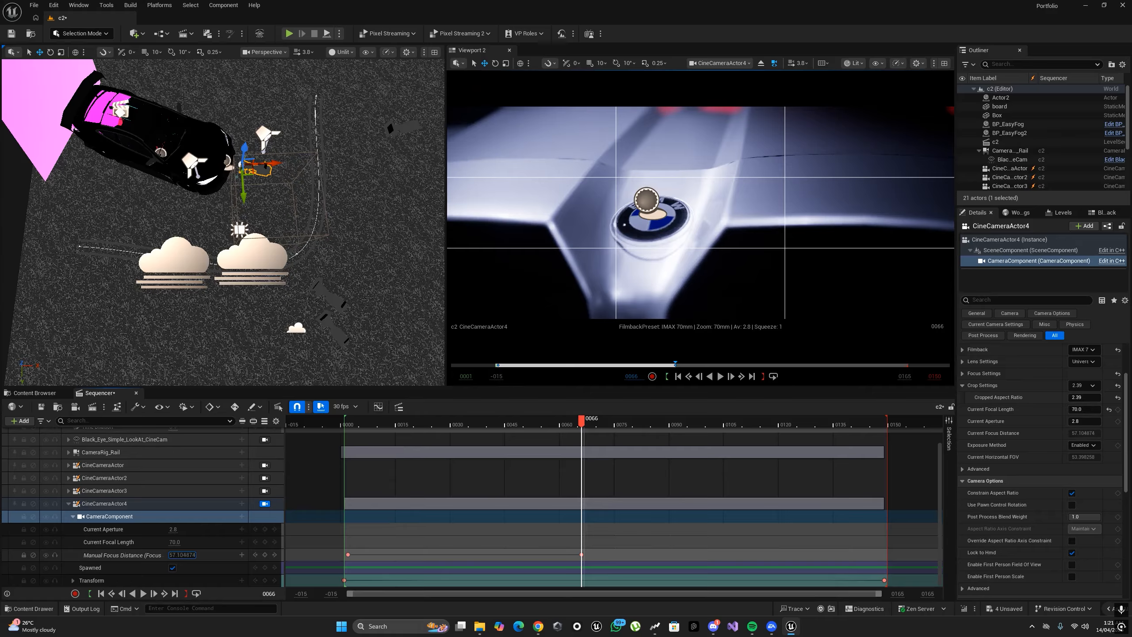
Step: Play CineCameraActor4's shot from near the start to review the badge orbit and focus
left_click_drag(582, 425, 360, 441)
key("space")
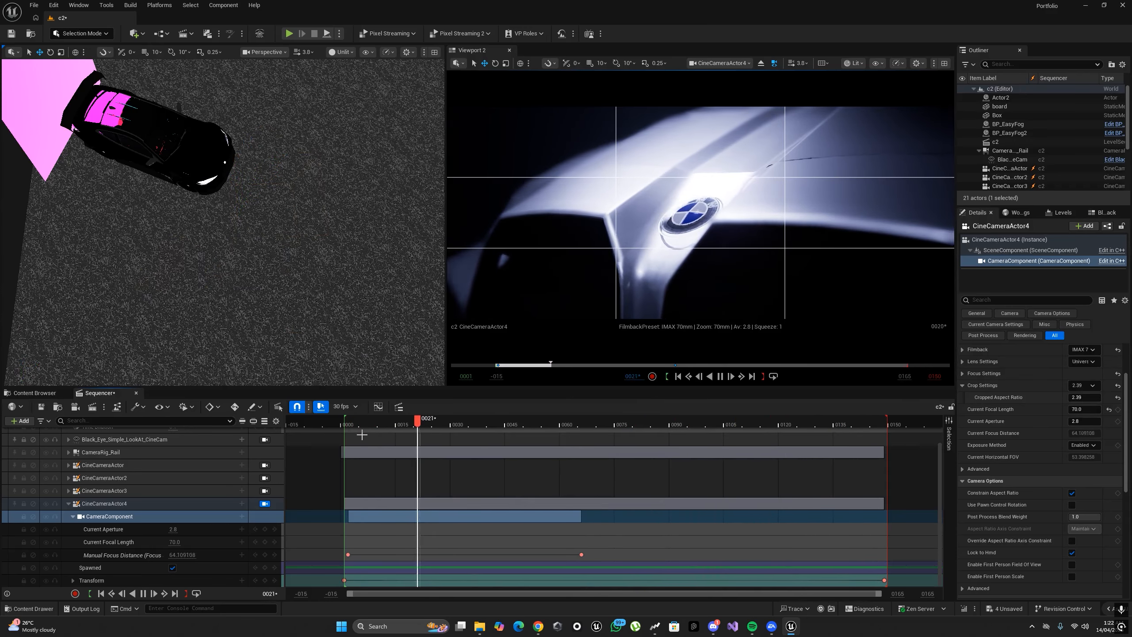
key("space")
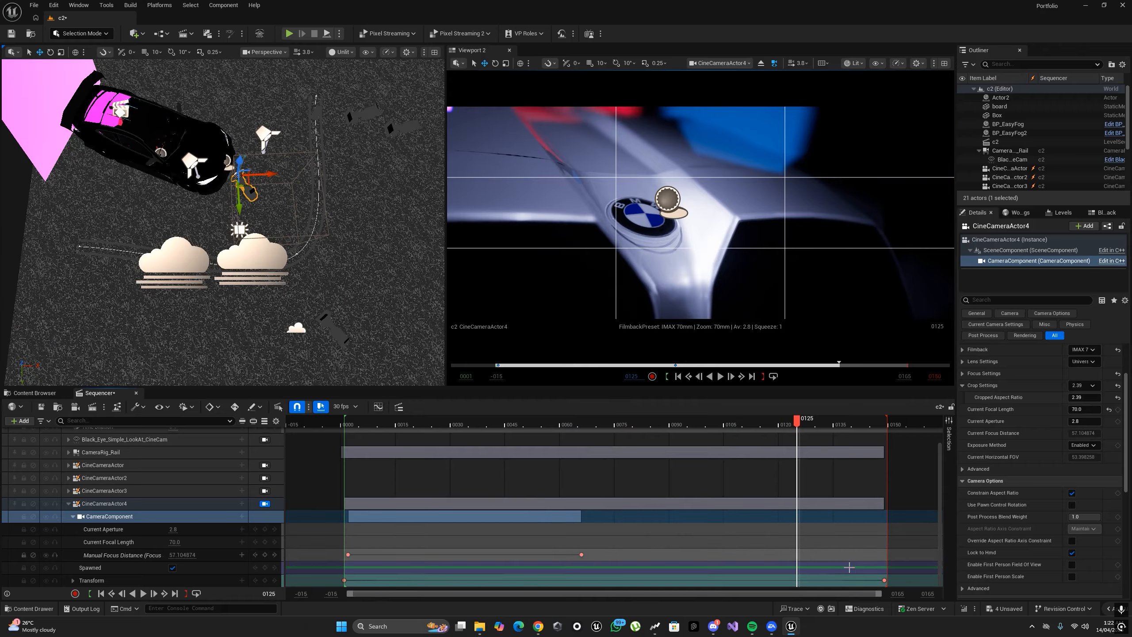
Step: Set CineCameraActor4's keyed location Y to -140.0 at frame 0149 to reframe the badge
left_click(883, 579)
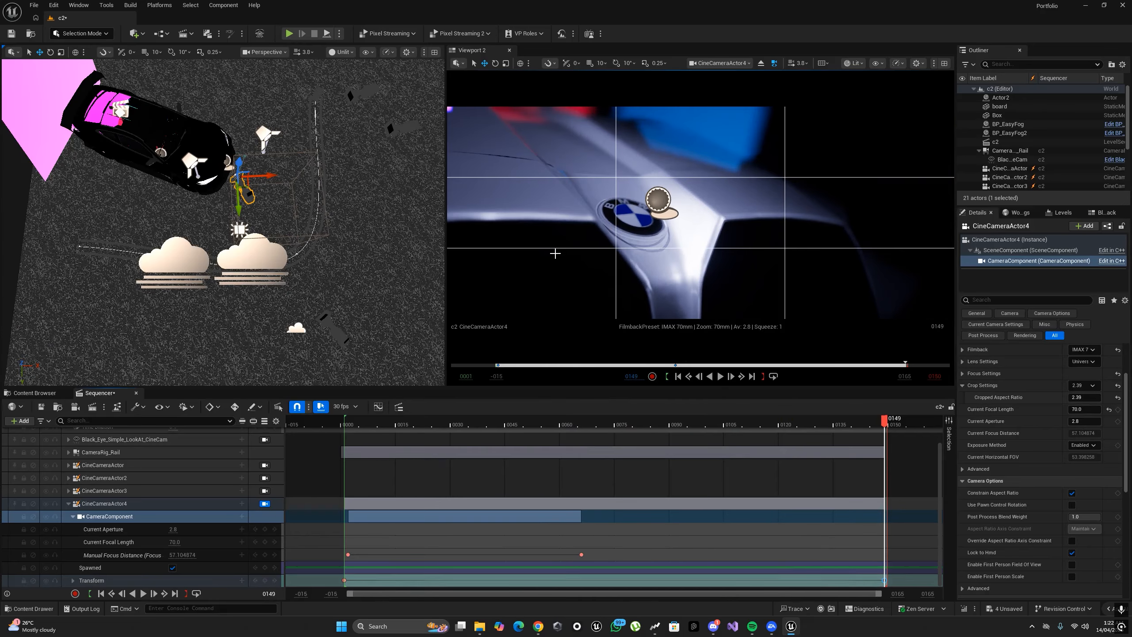
left_click(72, 581)
scroll(80, 576, "down", 2)
left_click(77, 546)
scroll(89, 546, "down", 1)
left_click_drag(178, 548, 192, 548)
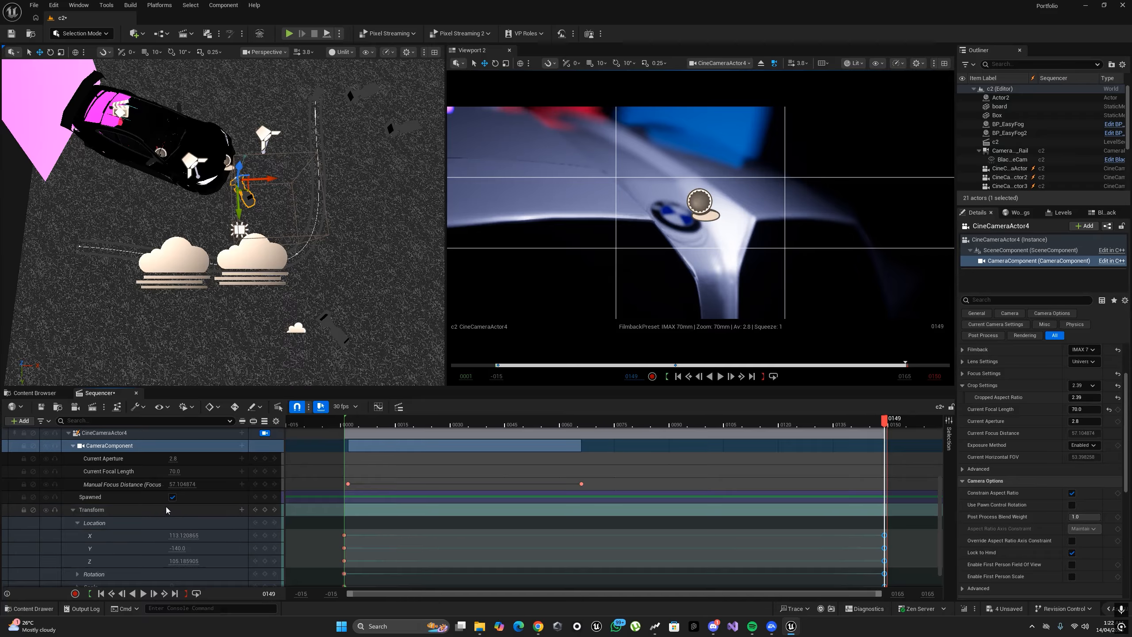
Step: Key an adjusted manual focus distance on the badge at frame 0149 and play the shot back
scroll(173, 519, "up", 1)
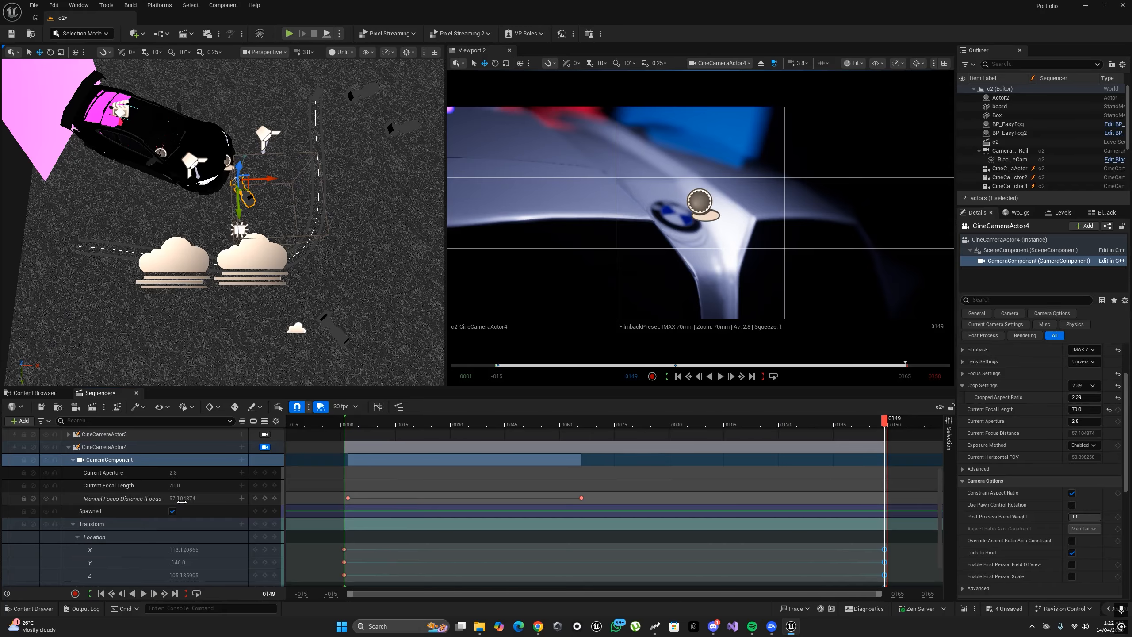
left_click_drag(180, 499, 203, 499)
key("space")
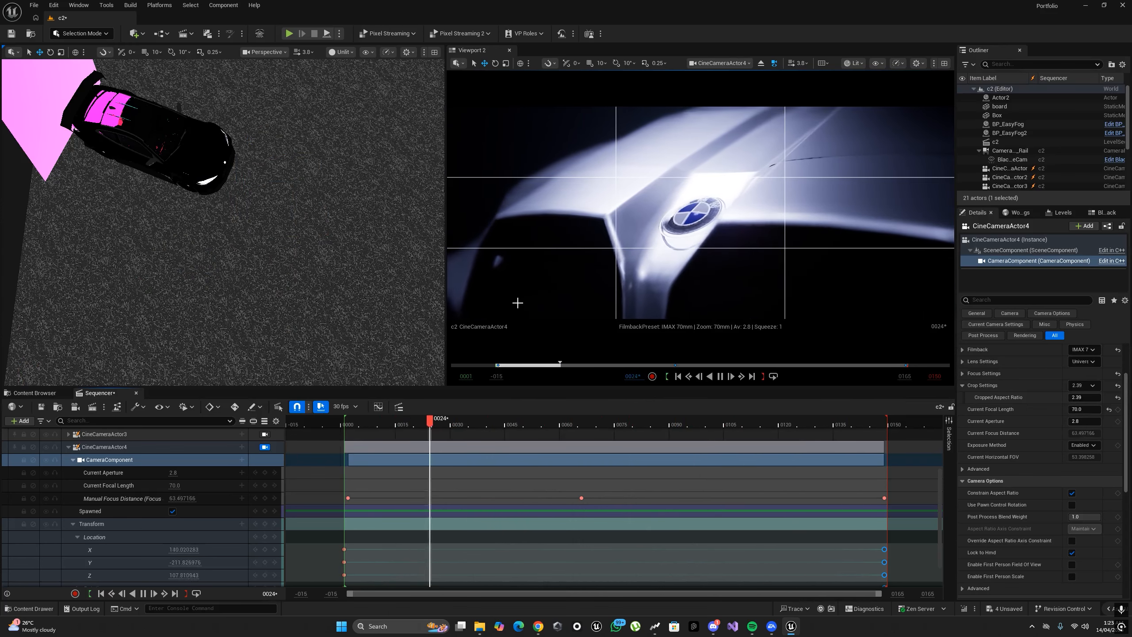
key("space")
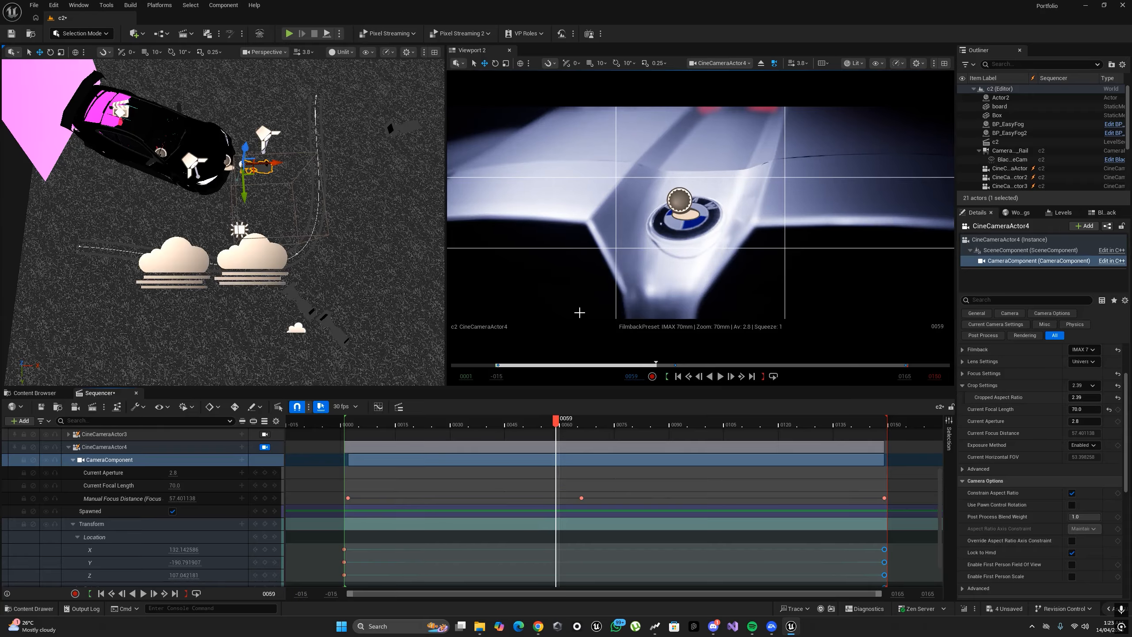
Step: Scrub to frame 0006, find the PostProcessVolume and set its convolution bloom intensity to about 2.04
left_click_drag(404, 429, 363, 428)
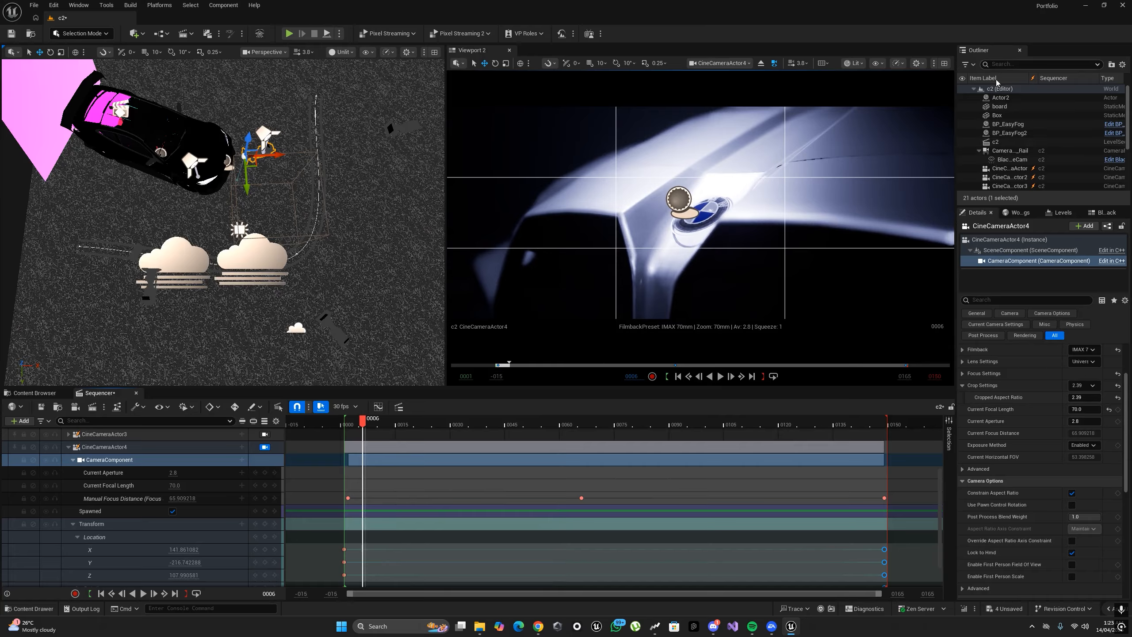
left_click(1025, 64)
type("post")
left_click(1012, 98)
scroll(1038, 446, "down", 4)
left_click_drag(1083, 373, 1076, 374)
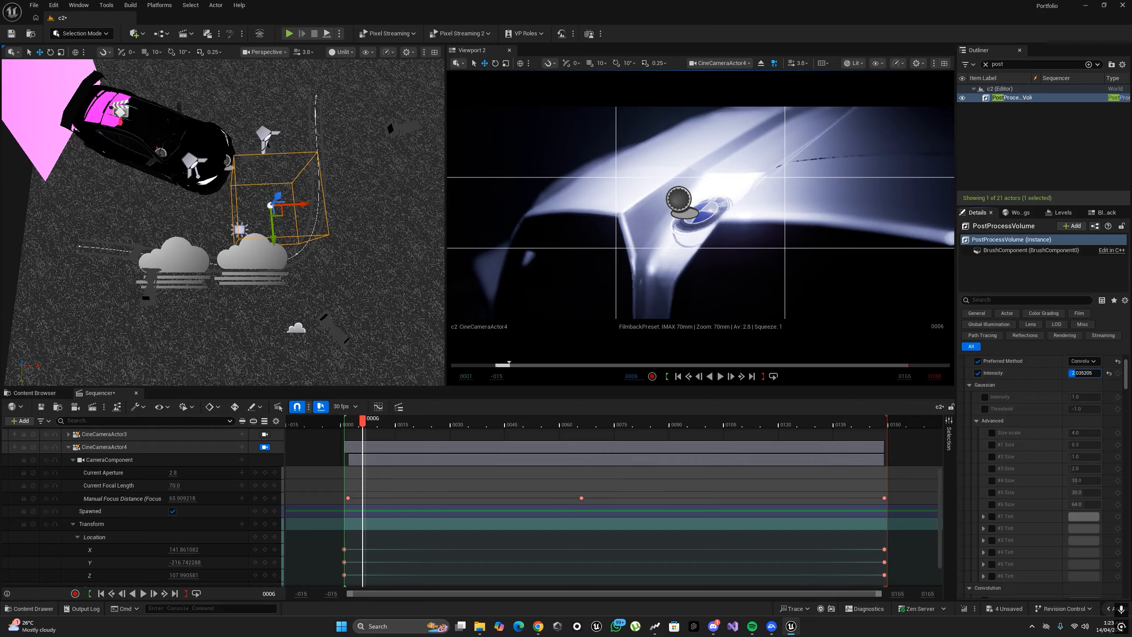
Step: Play the shot fullscreen from frame 0002, pause at frame 0114 and check the available view modes
left_click_drag(364, 423, 351, 427)
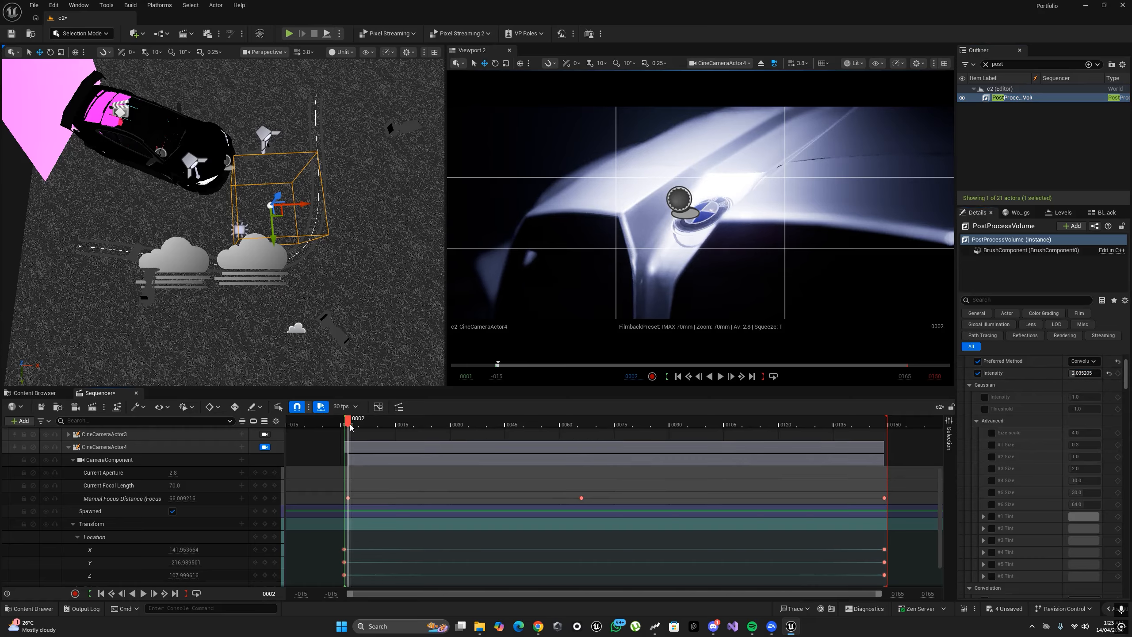
key("space")
key("F11")
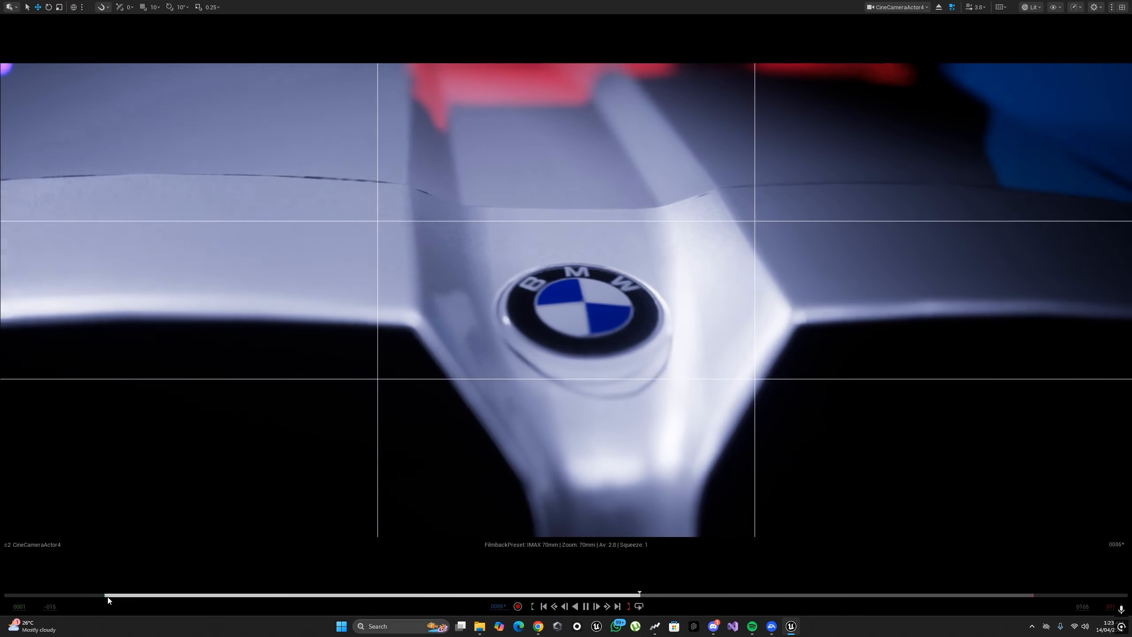
key("space")
left_click(1031, 7)
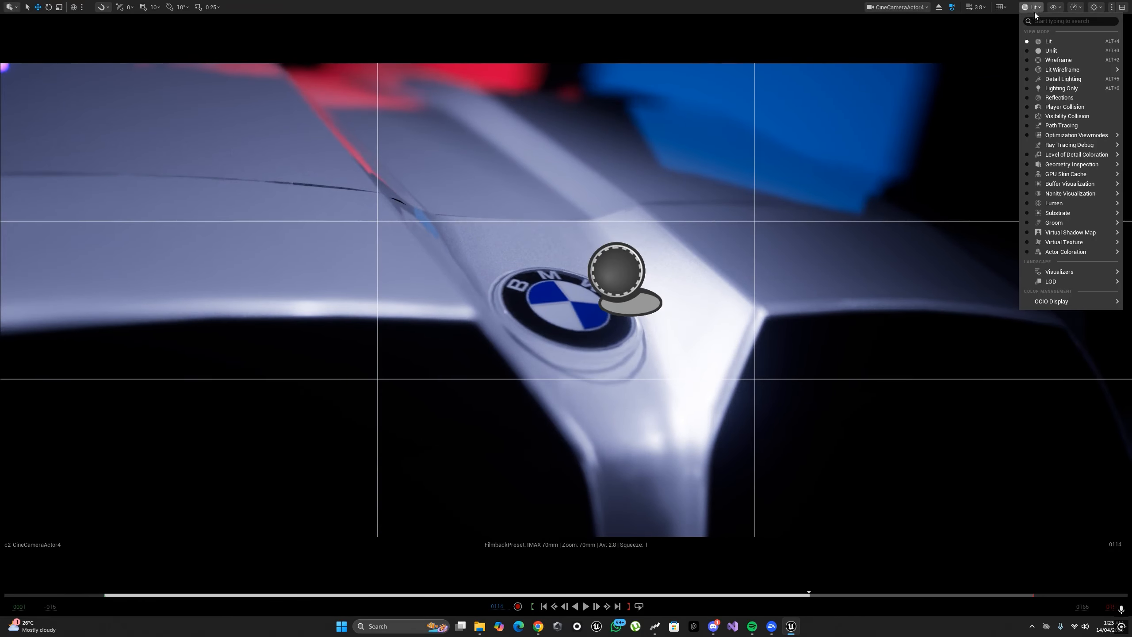
mouse_move(1060, 133)
key("Escape")
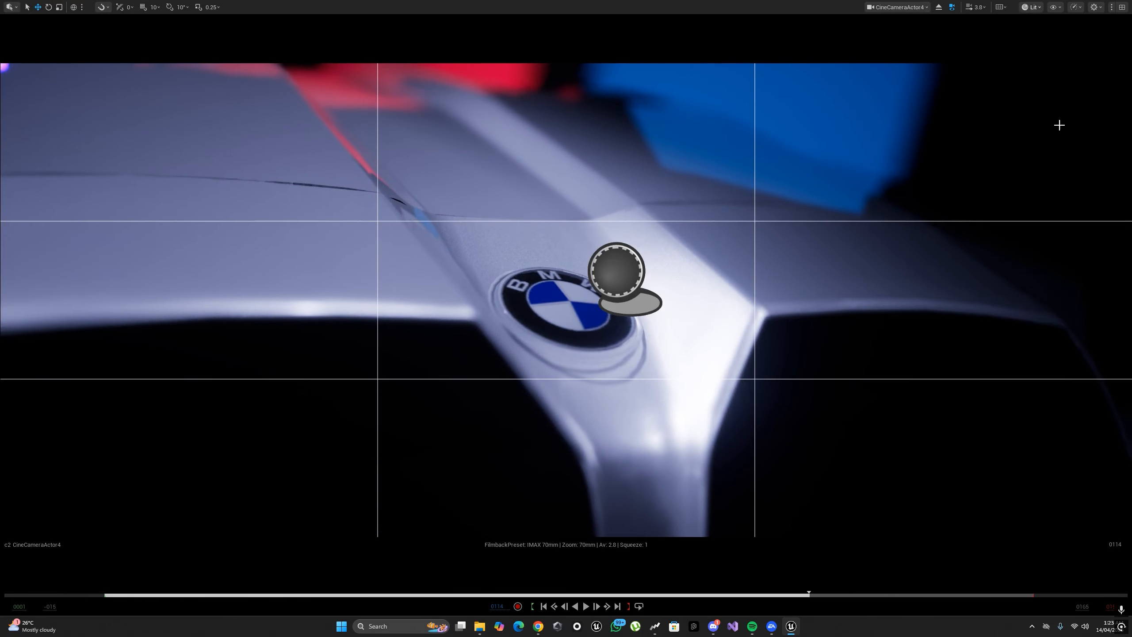